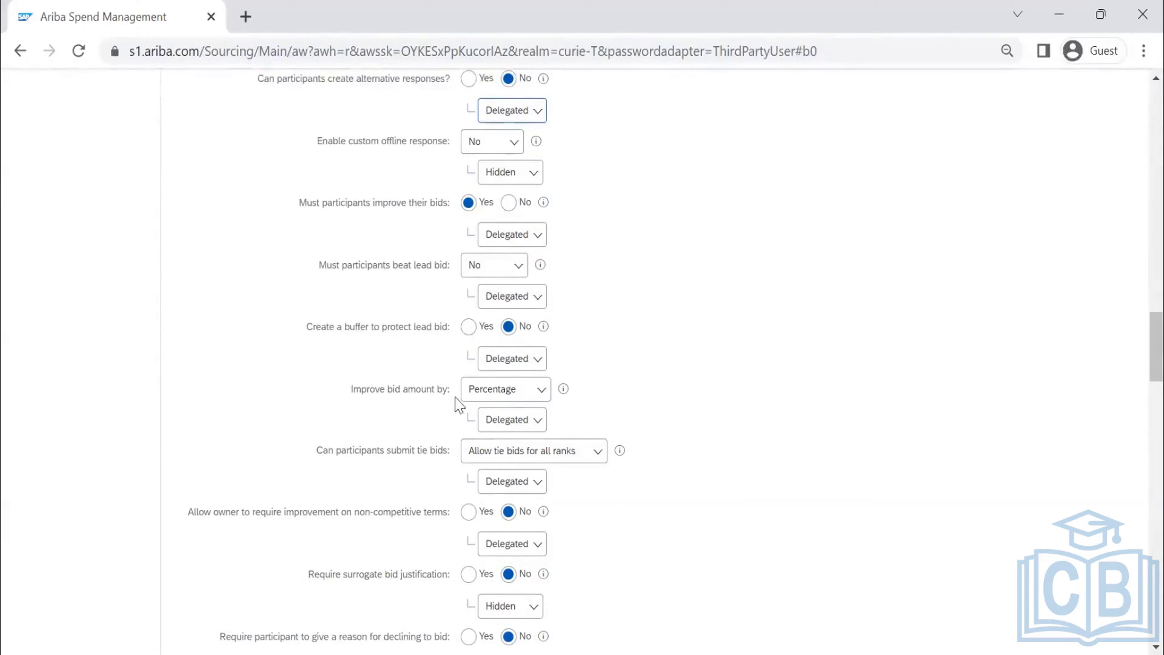
Change 'Improve bid amount by' from Percentage to Nominal amount and open its visibility setting
scroll(490, 354, down, 2)
click(509, 294)
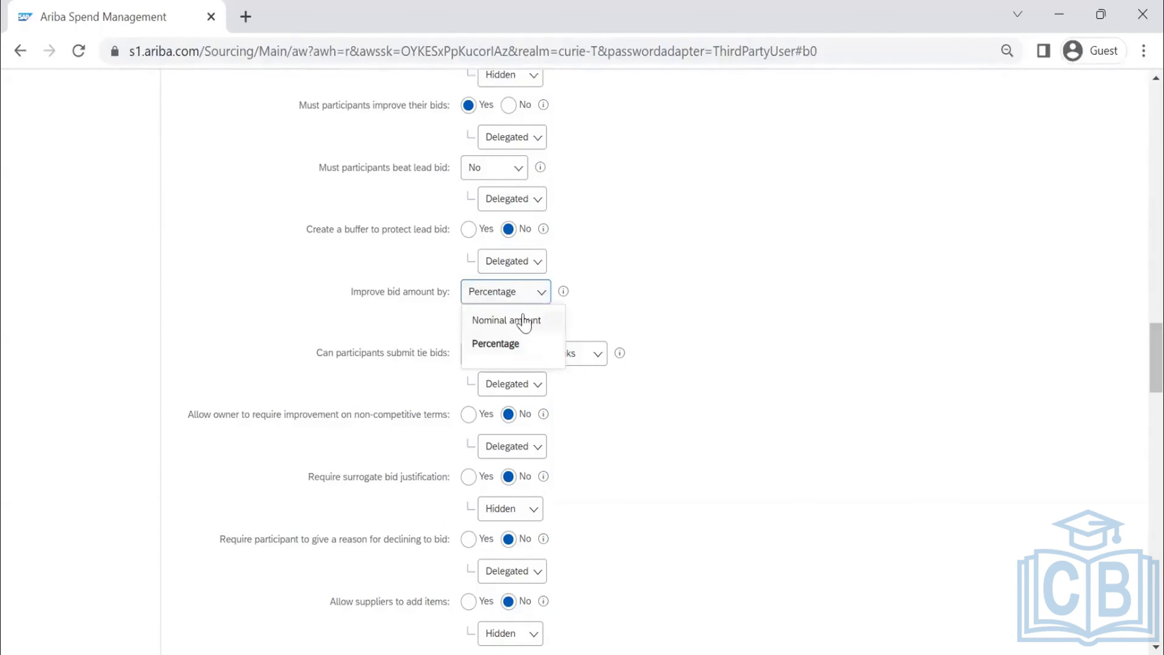
click(507, 320)
click(506, 326)
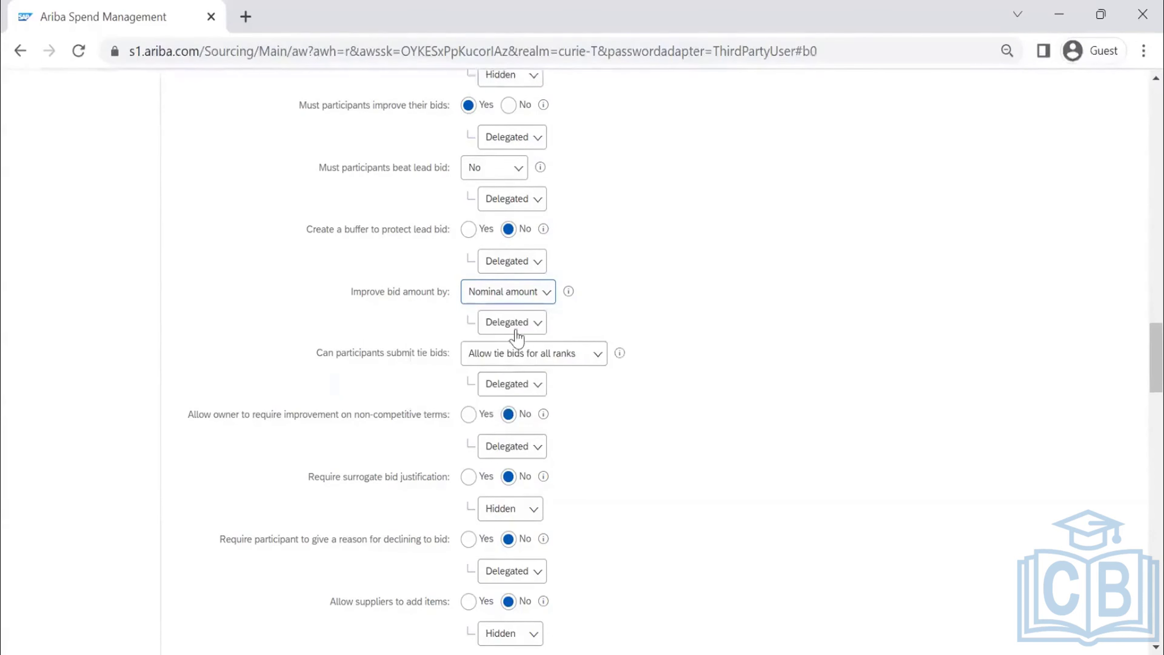
scroll(517, 337, down, 2)
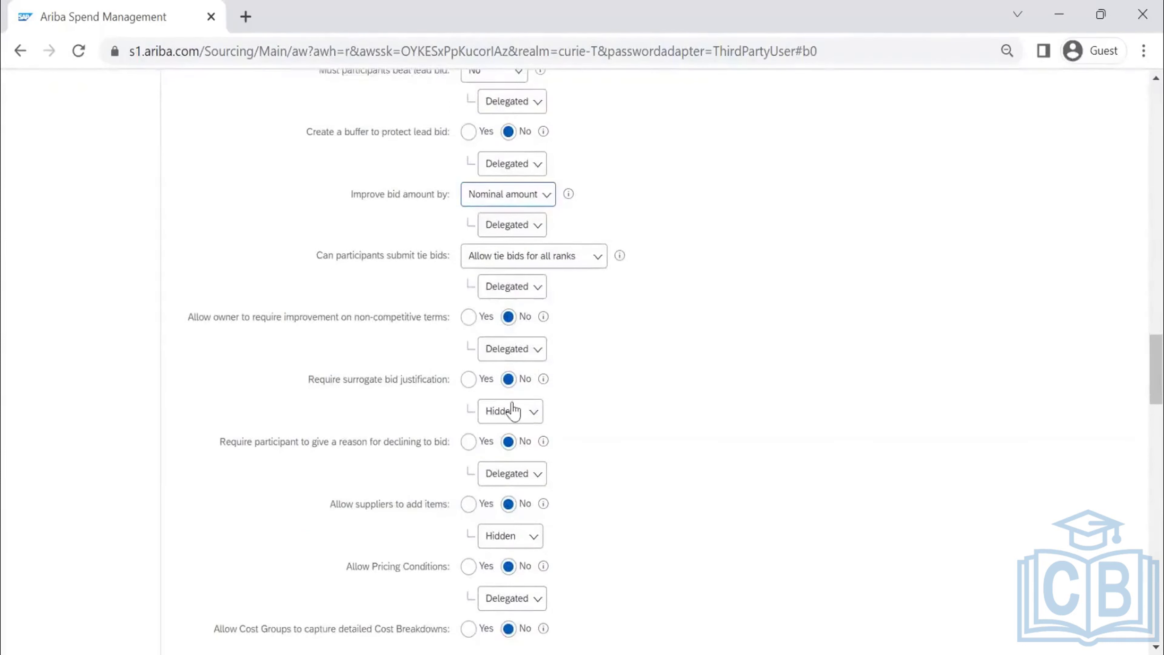
scroll(511, 408, down, 2)
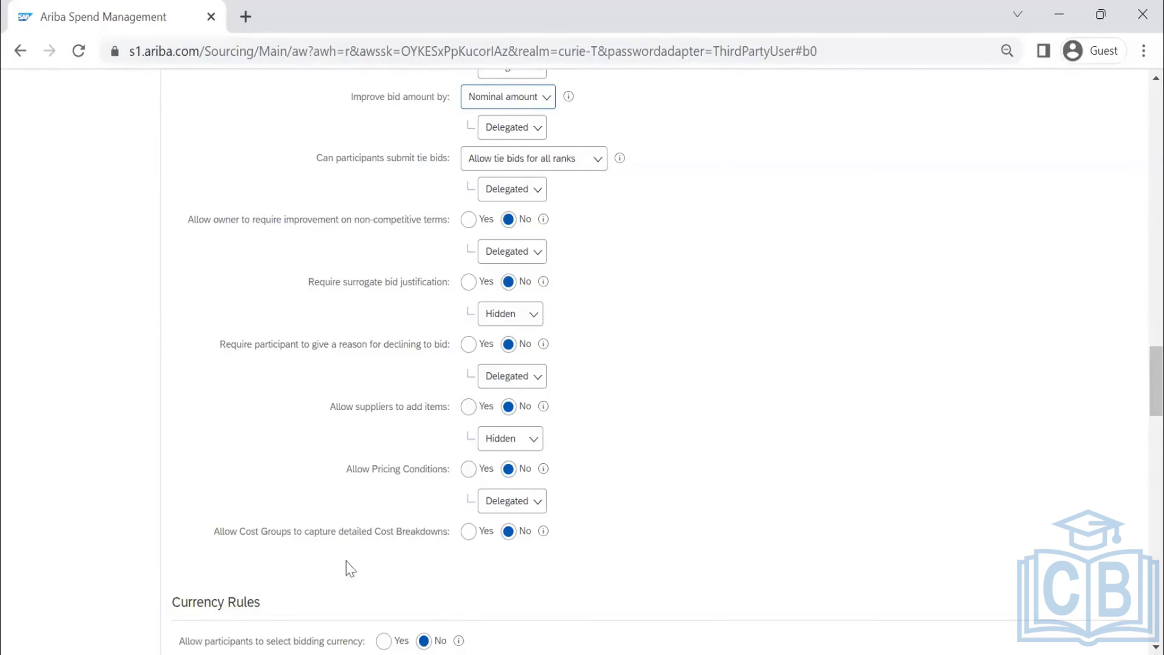
scroll(351, 569, up, 15)
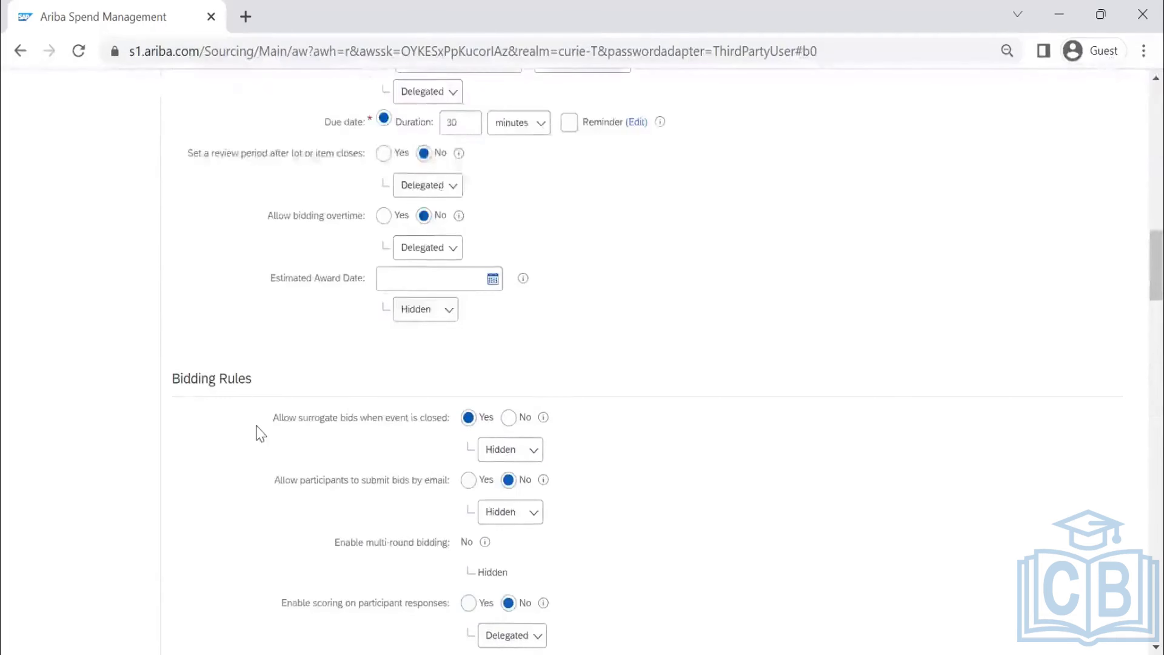
scroll(261, 433, down, 10)
scroll(260, 433, down, 20)
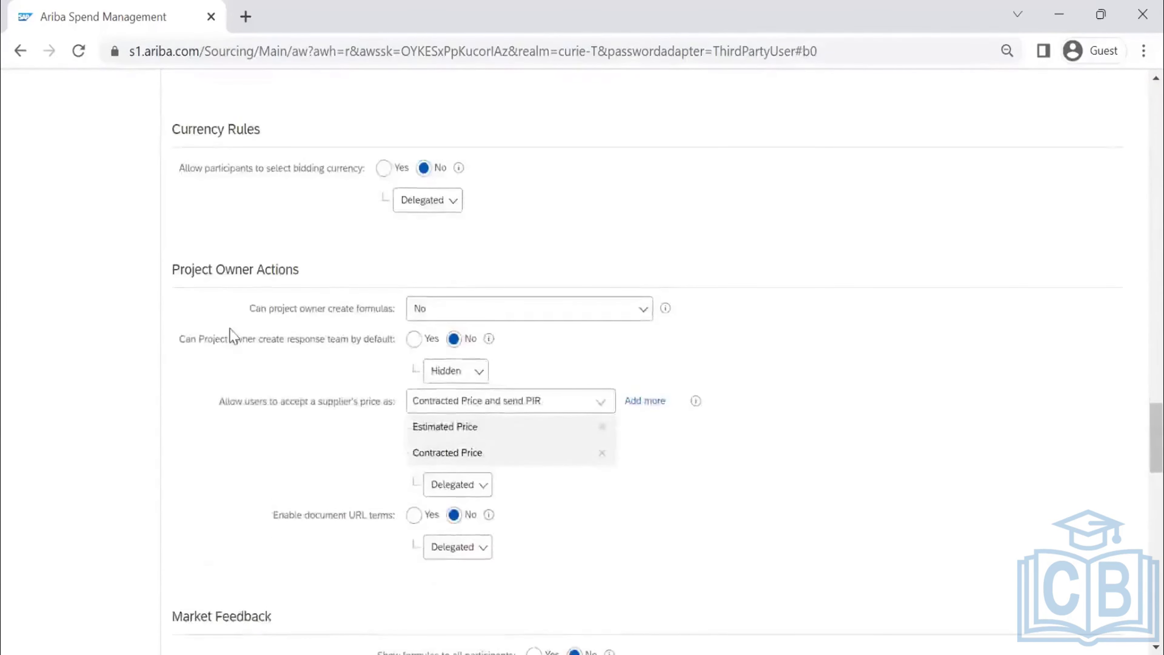
scroll(231, 335, up, 2)
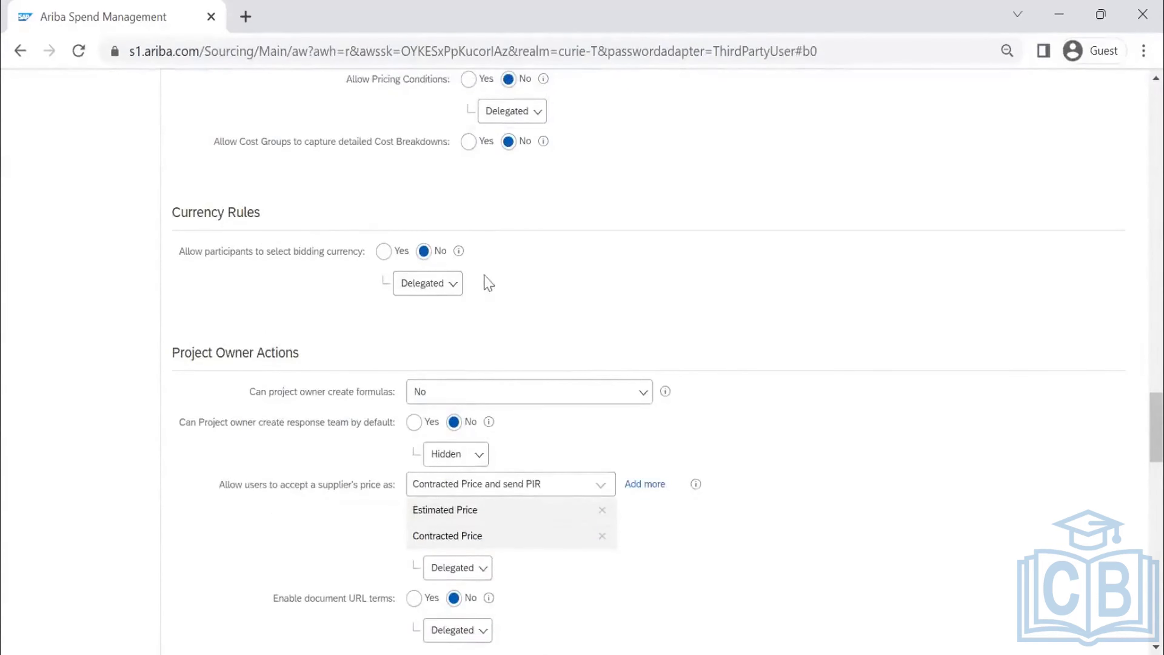
scroll(481, 300, down, 4)
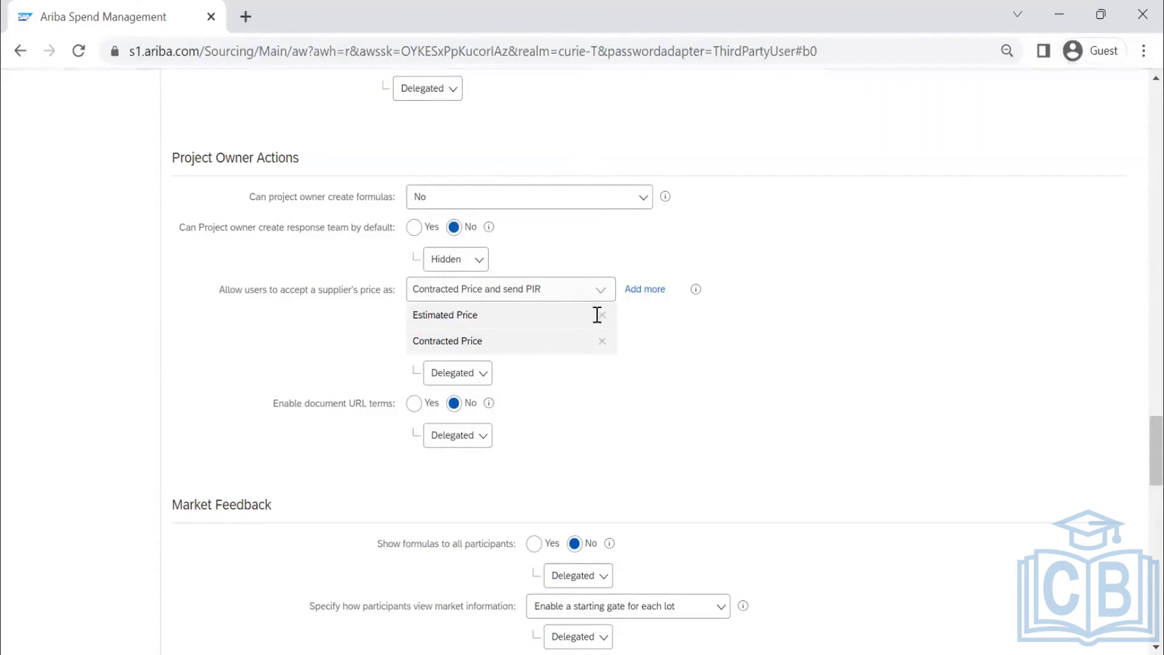
Remove Contracted Price from the accepted supplier price options
click(606, 292)
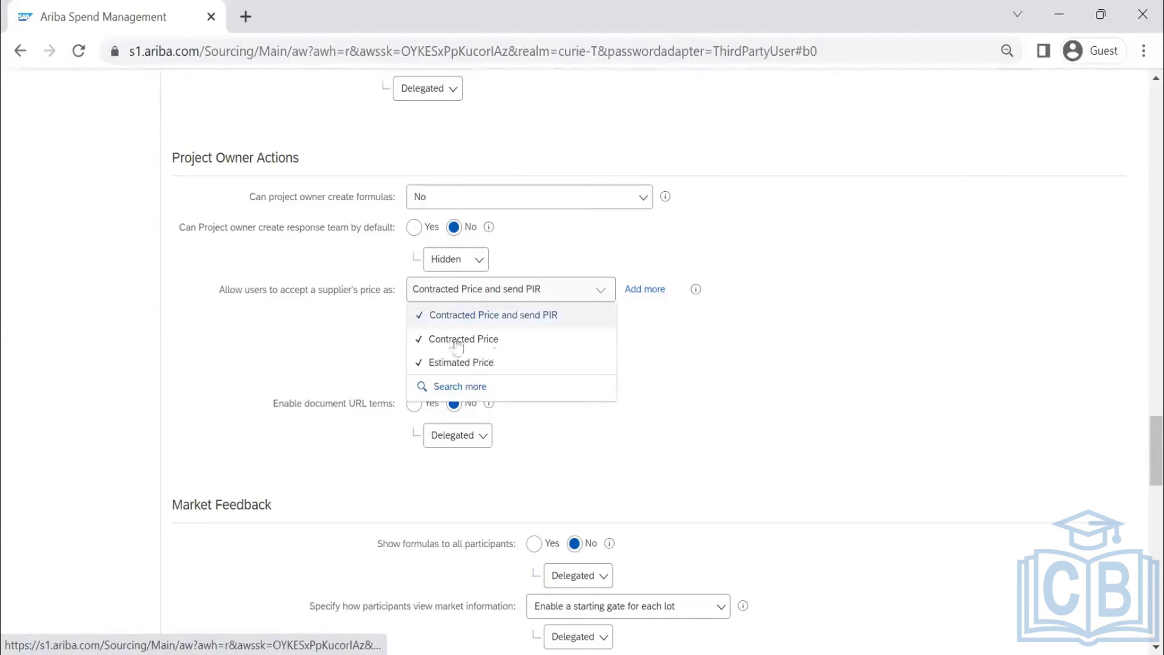
click(598, 314)
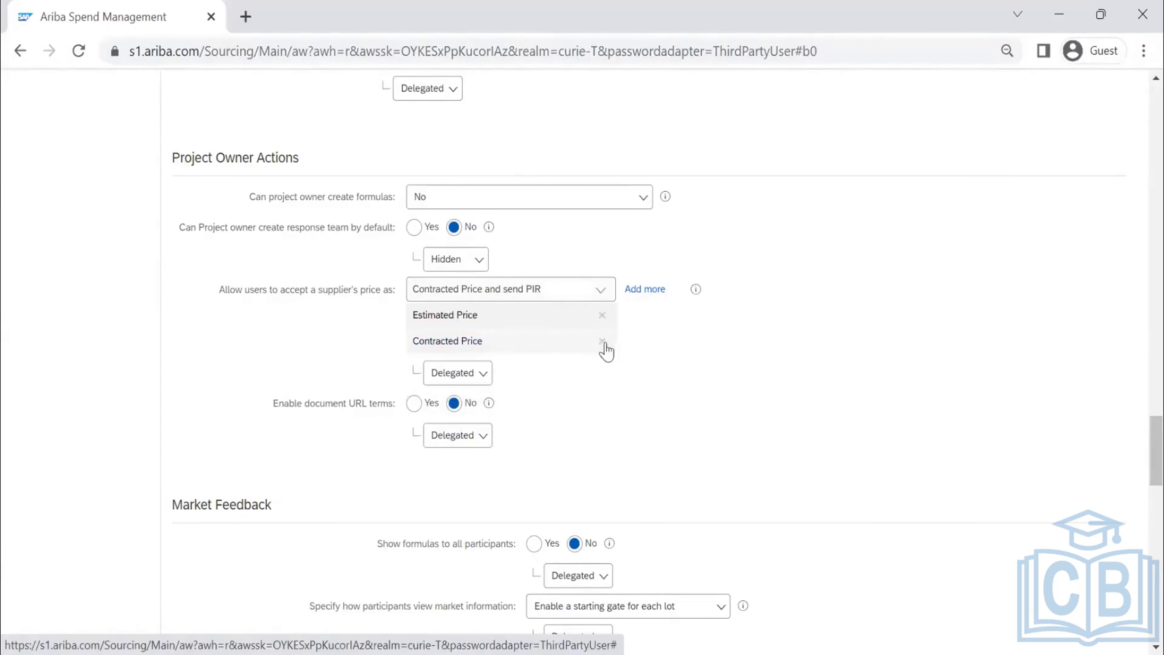
click(602, 341)
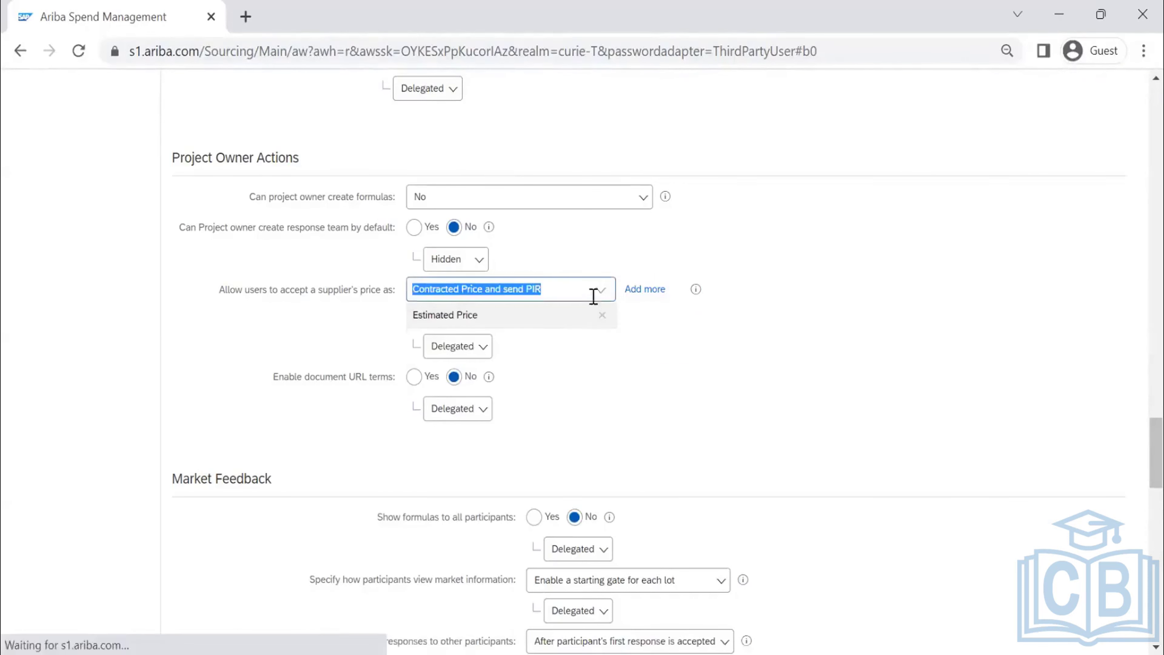
Set the supplier price-acceptance rule's visibility to Hidden
click(469, 350)
click(460, 424)
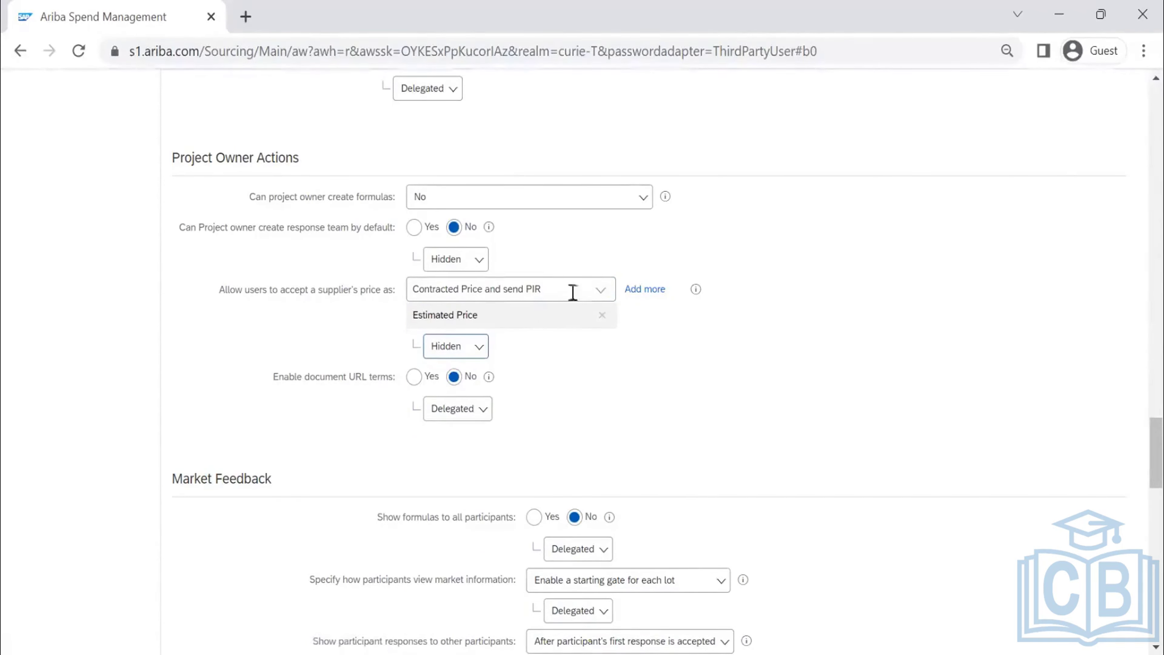
click(602, 294)
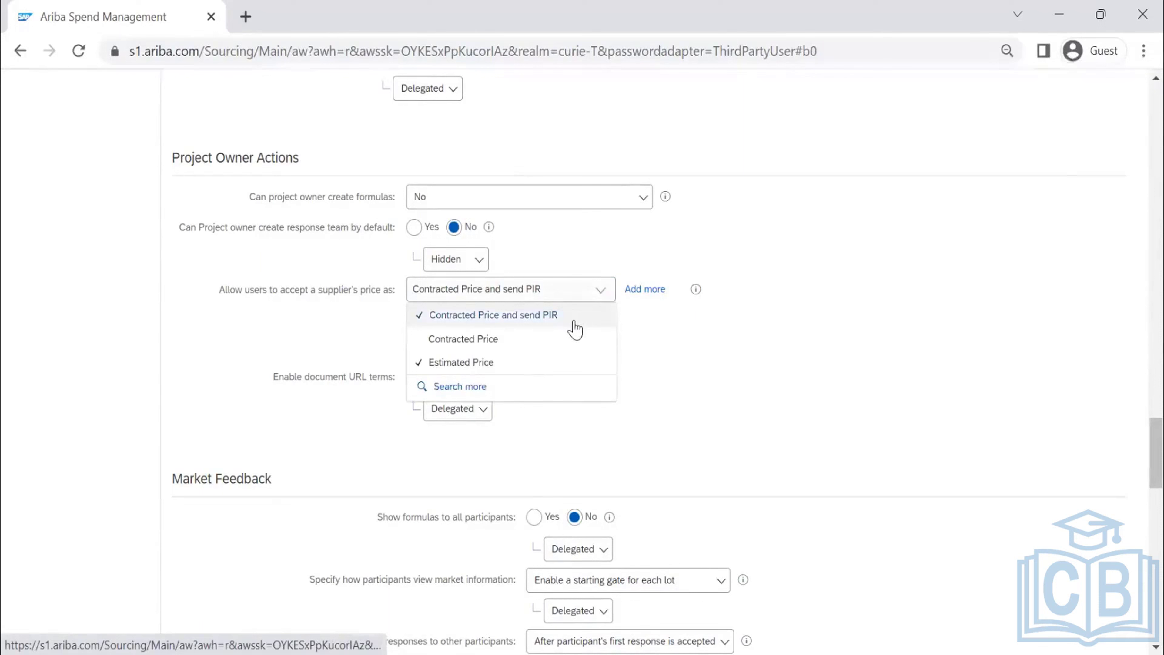
Keep Estimated Price as the only accepted supplier price and leave owner formula creation at No
click(530, 384)
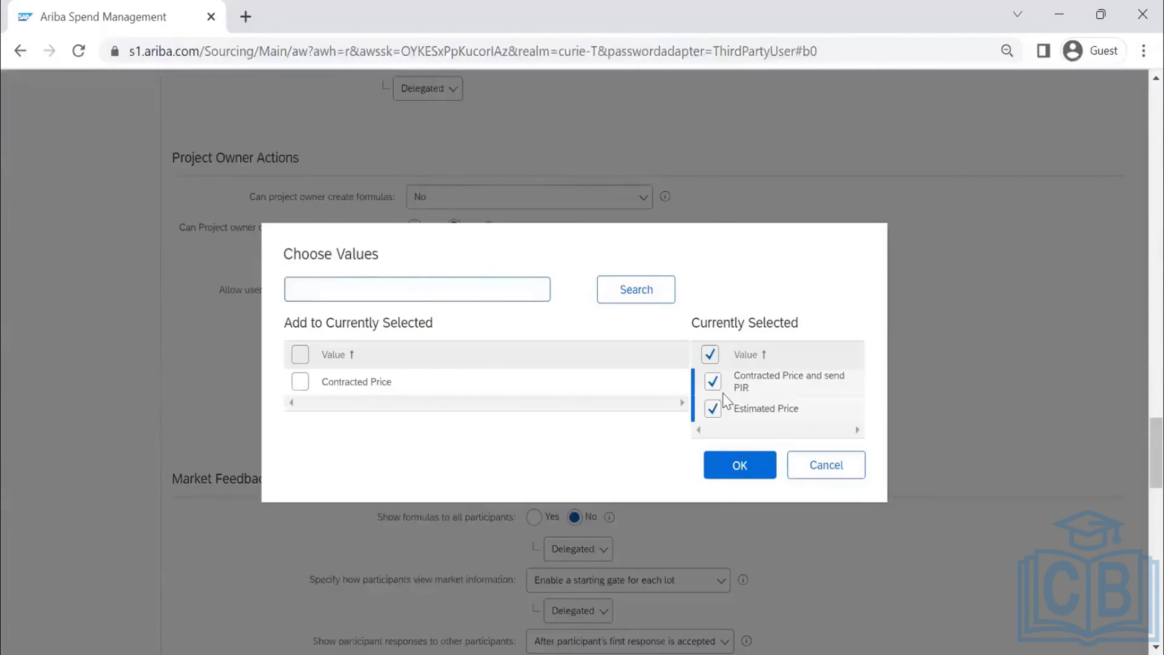
click(712, 381)
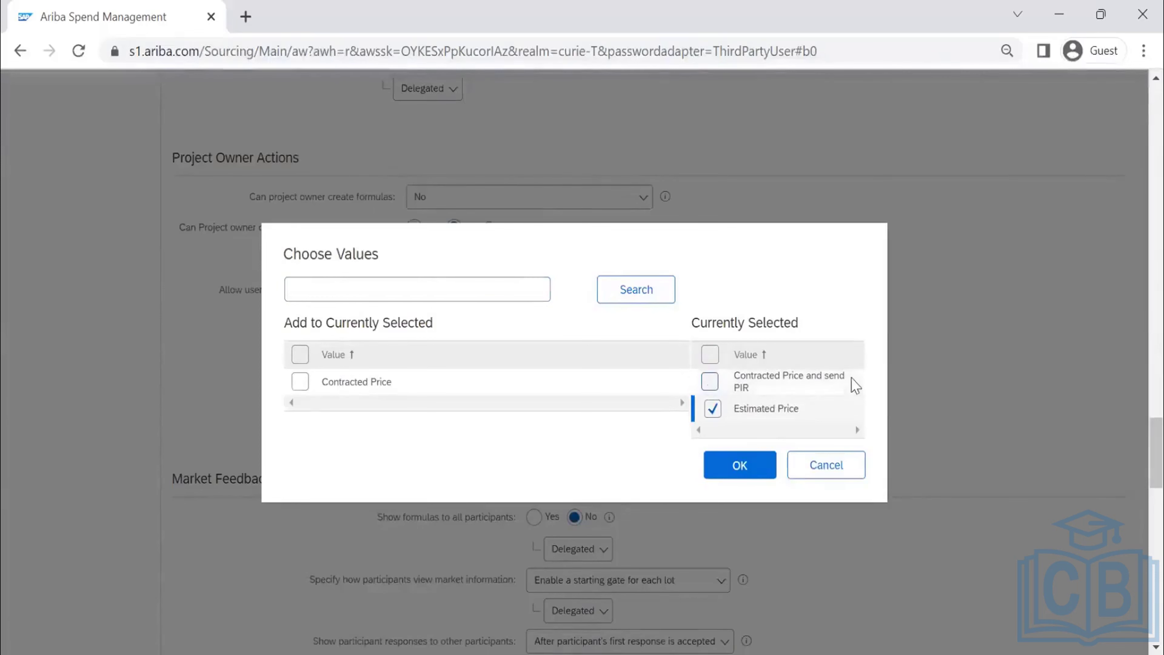
click(739, 465)
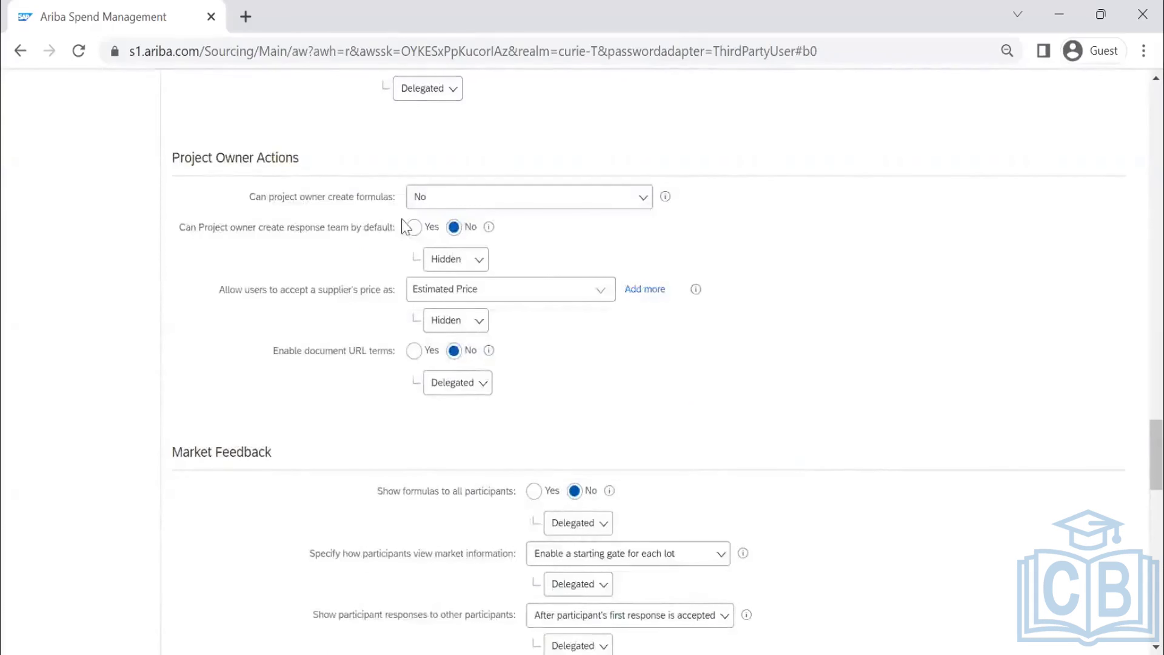
click(573, 201)
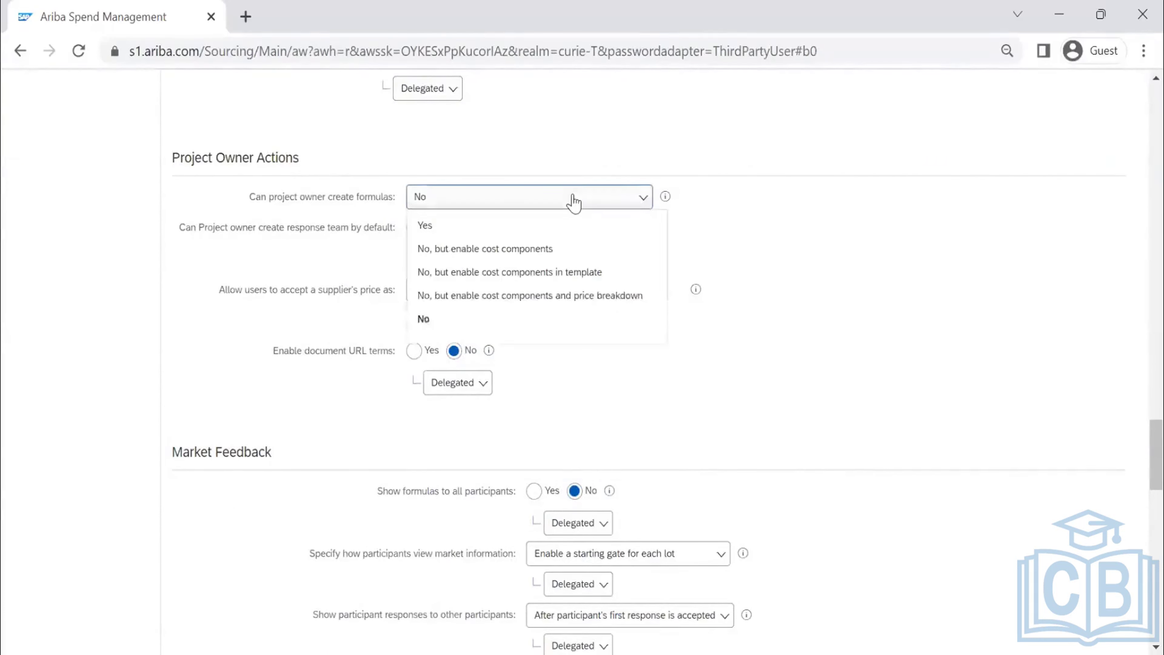
click(821, 210)
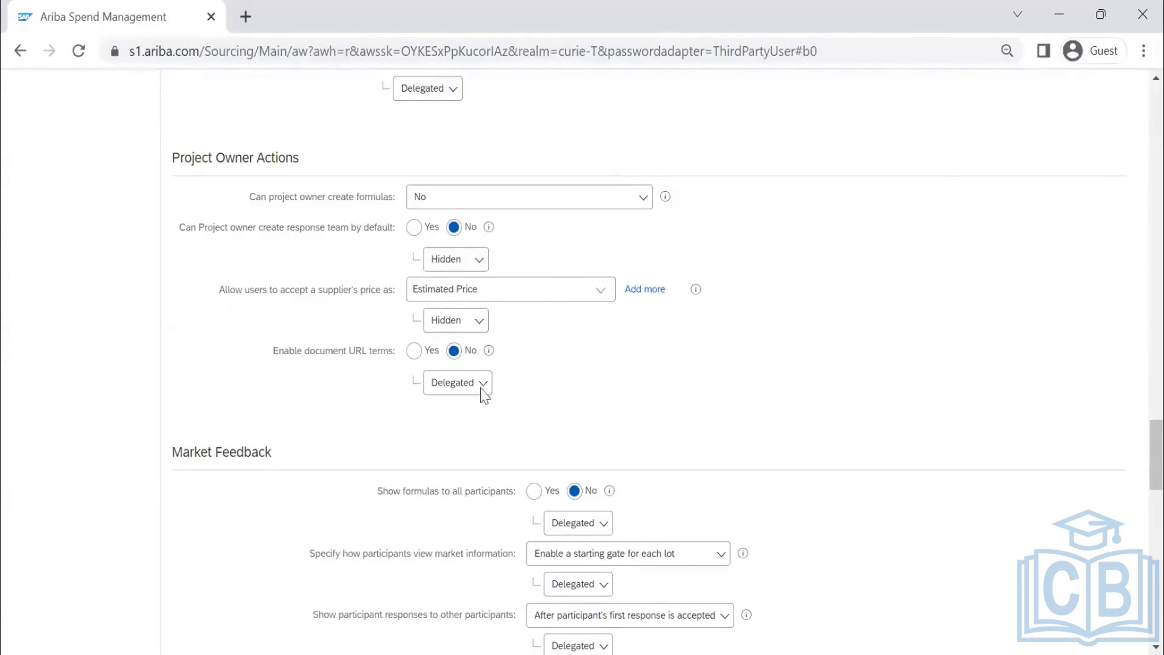
scroll(610, 385, down, 2)
scroll(610, 385, down, 12)
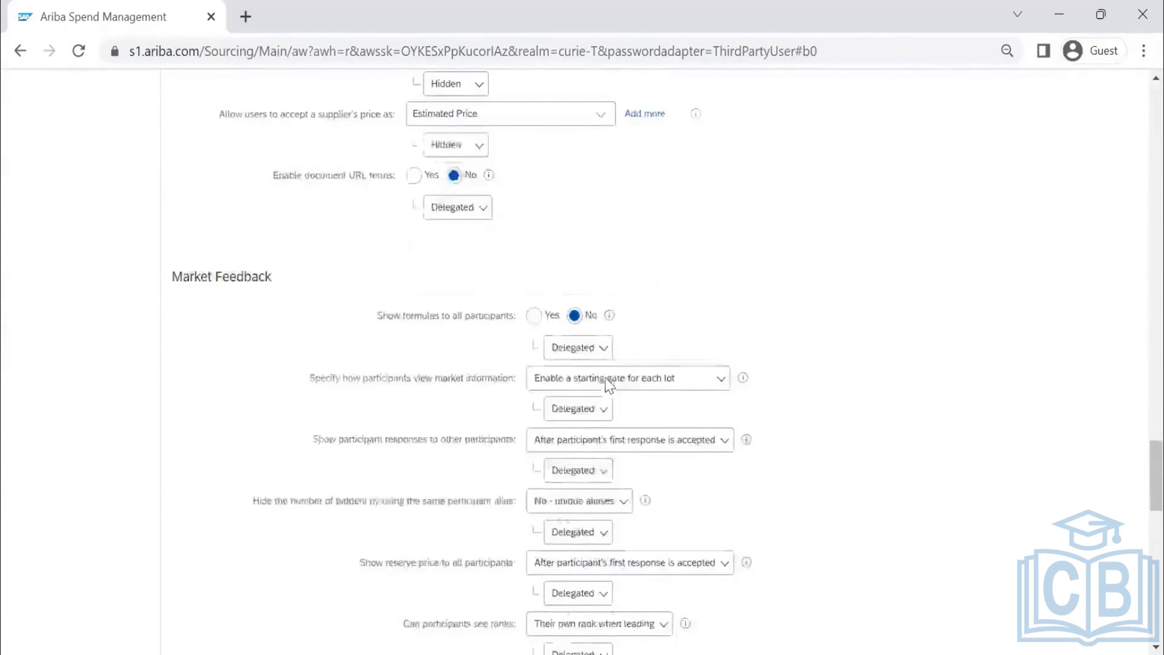
scroll(607, 385, down, 10)
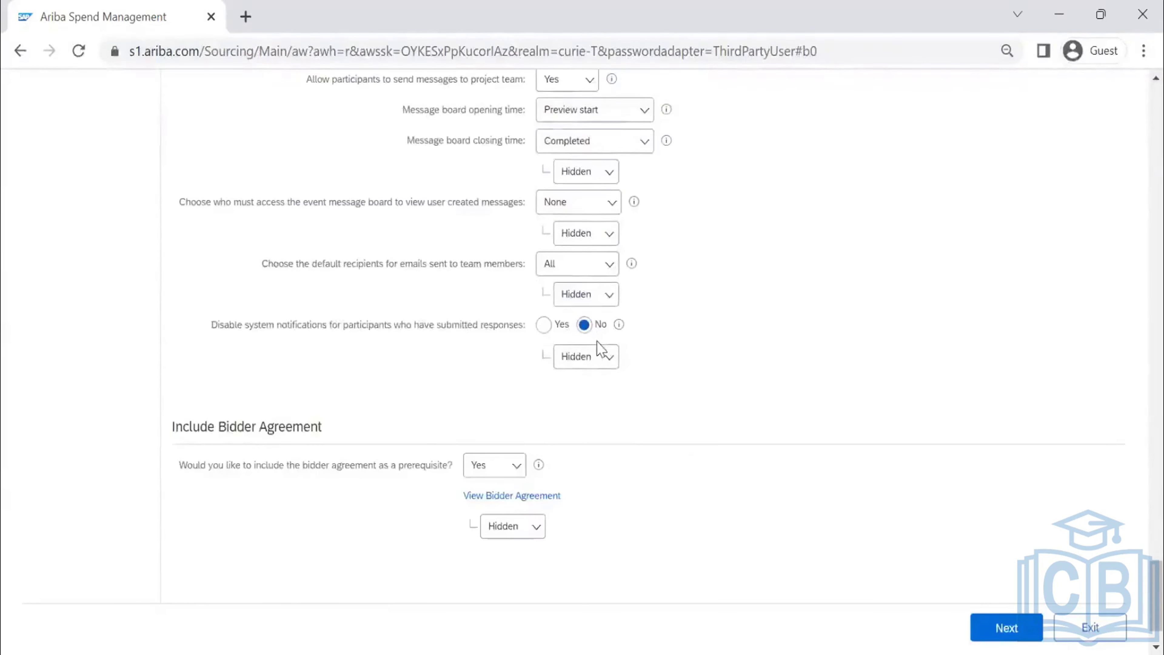
scroll(600, 350, up, 8)
scroll(759, 434, up, 9)
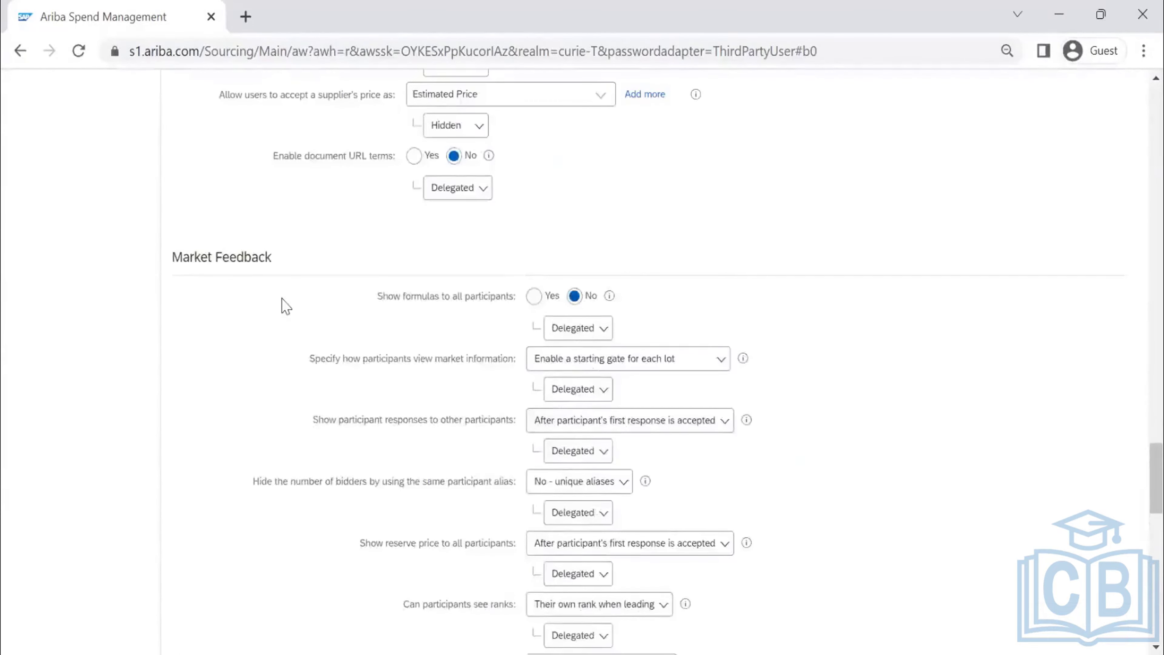
scroll(286, 306, down, 2)
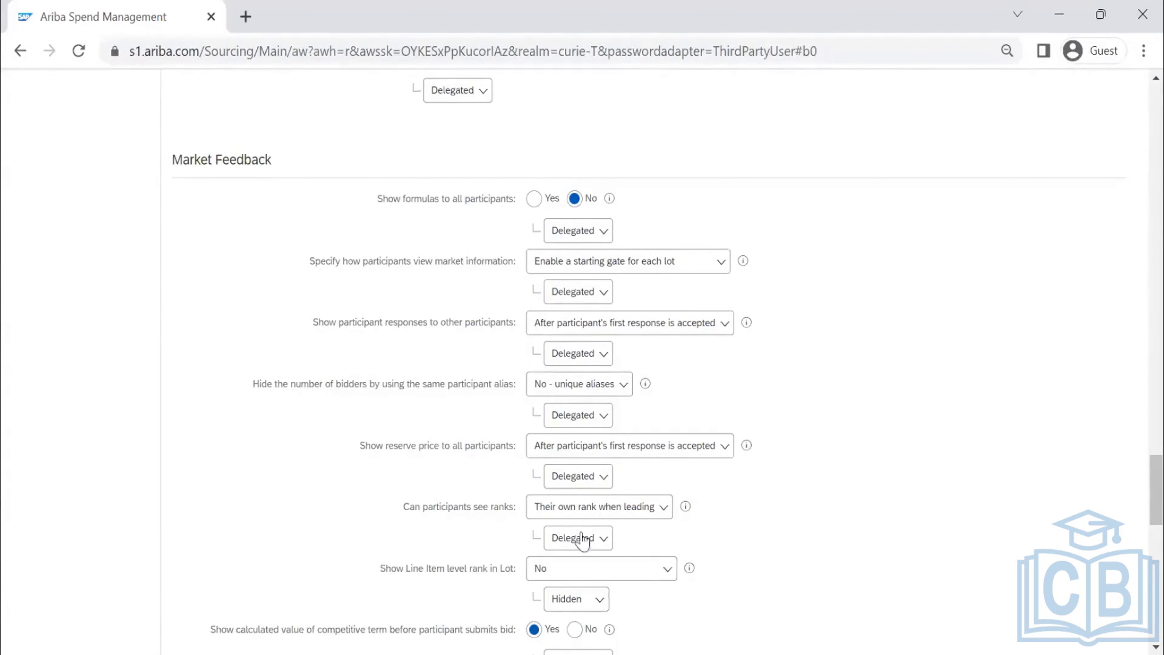
scroll(454, 307, down, 2)
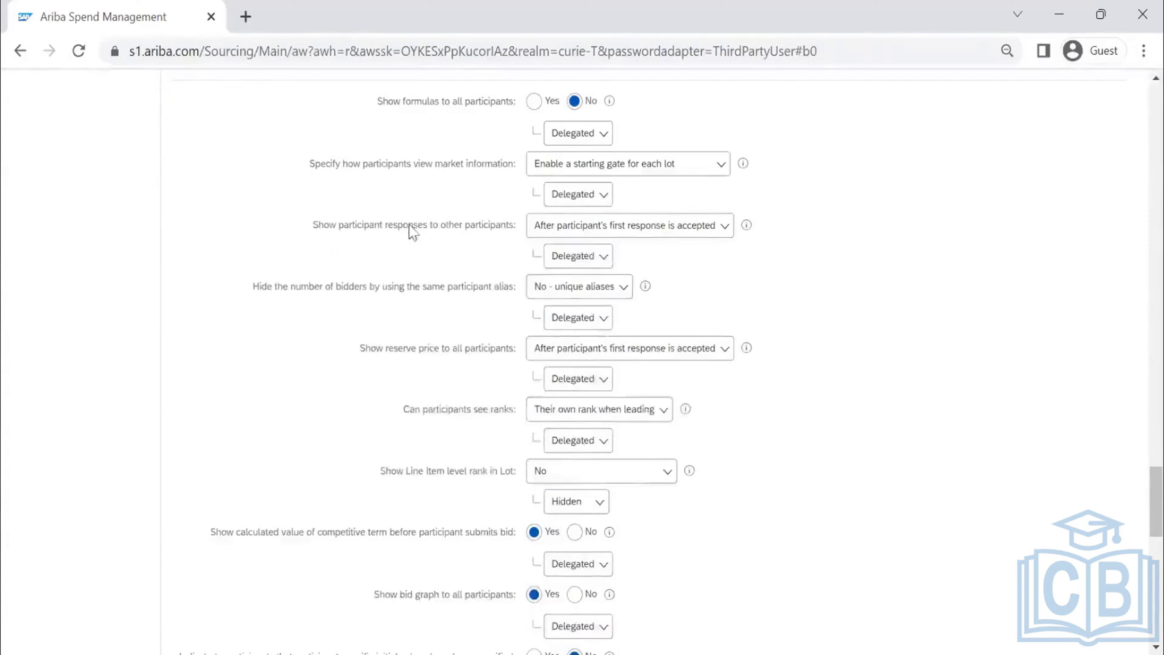
scroll(437, 321, up, 2)
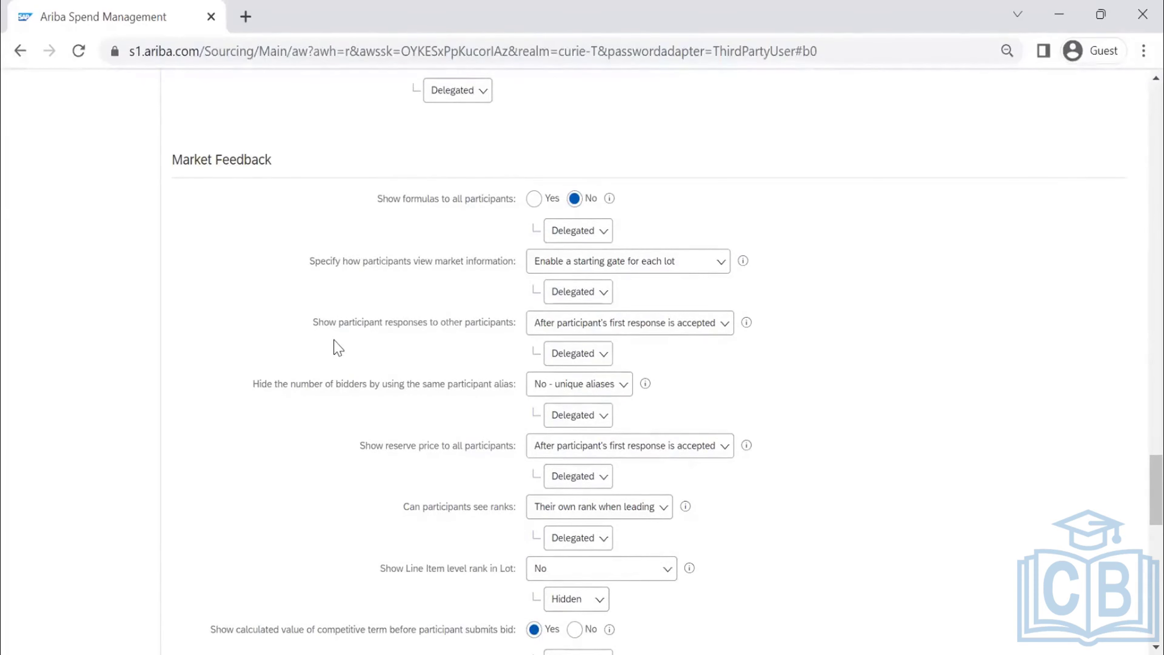
scroll(390, 351, up, 20)
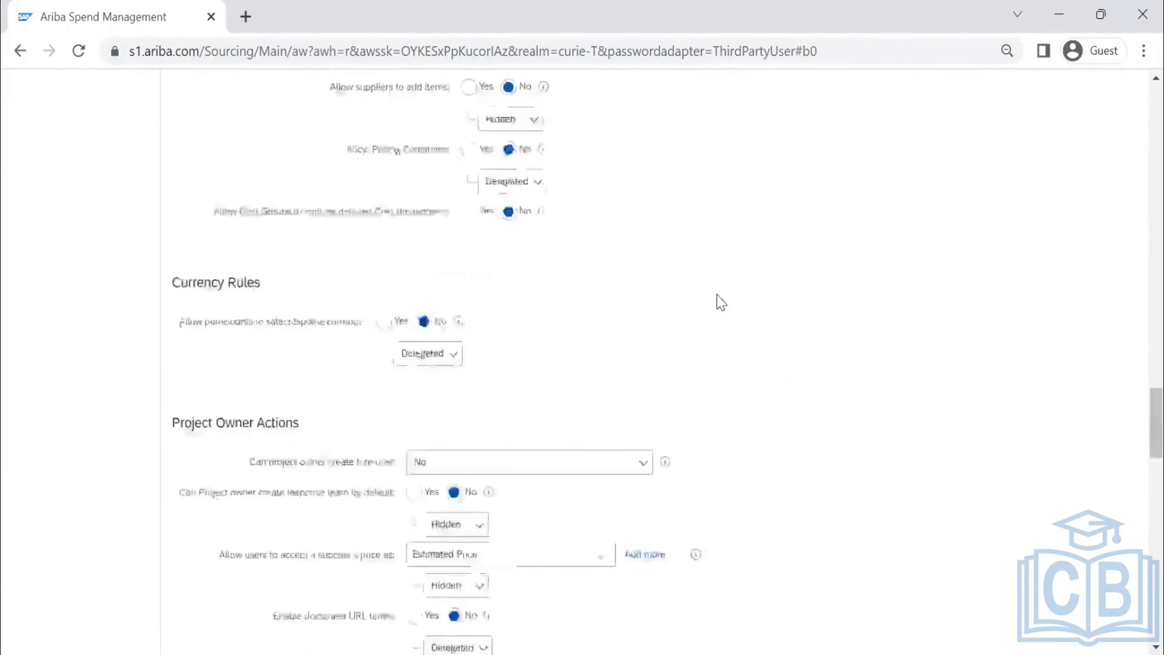
scroll(338, 541, down, 10)
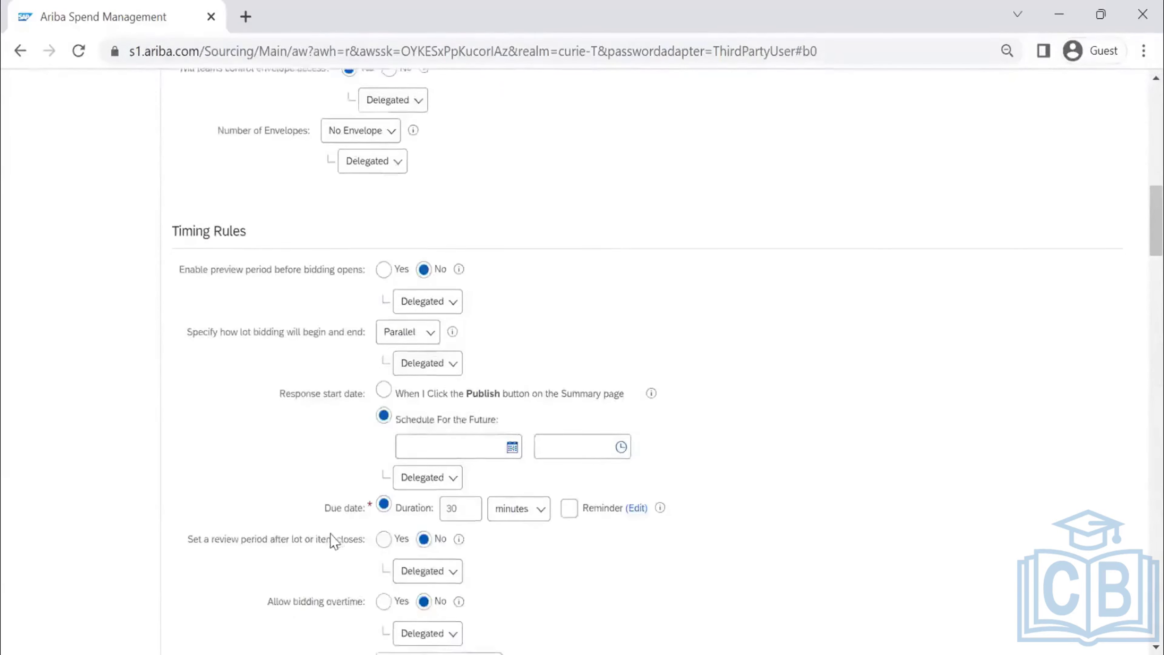
scroll(392, 401, down, 10)
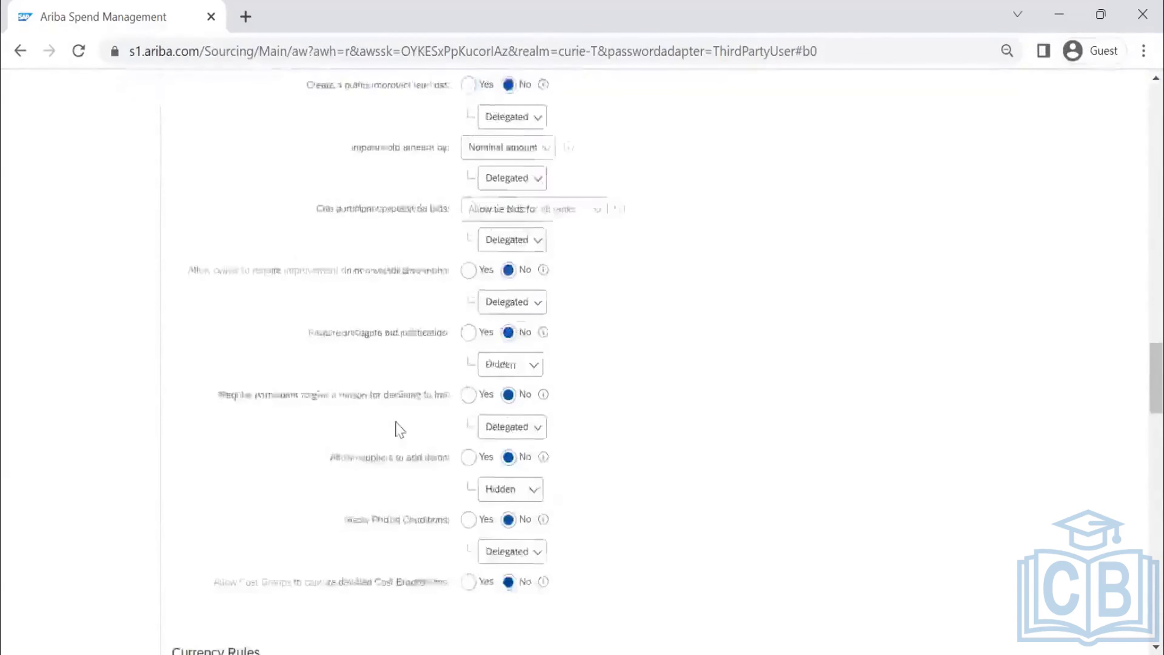
scroll(395, 426, down, 2)
scroll(389, 416, up, 10)
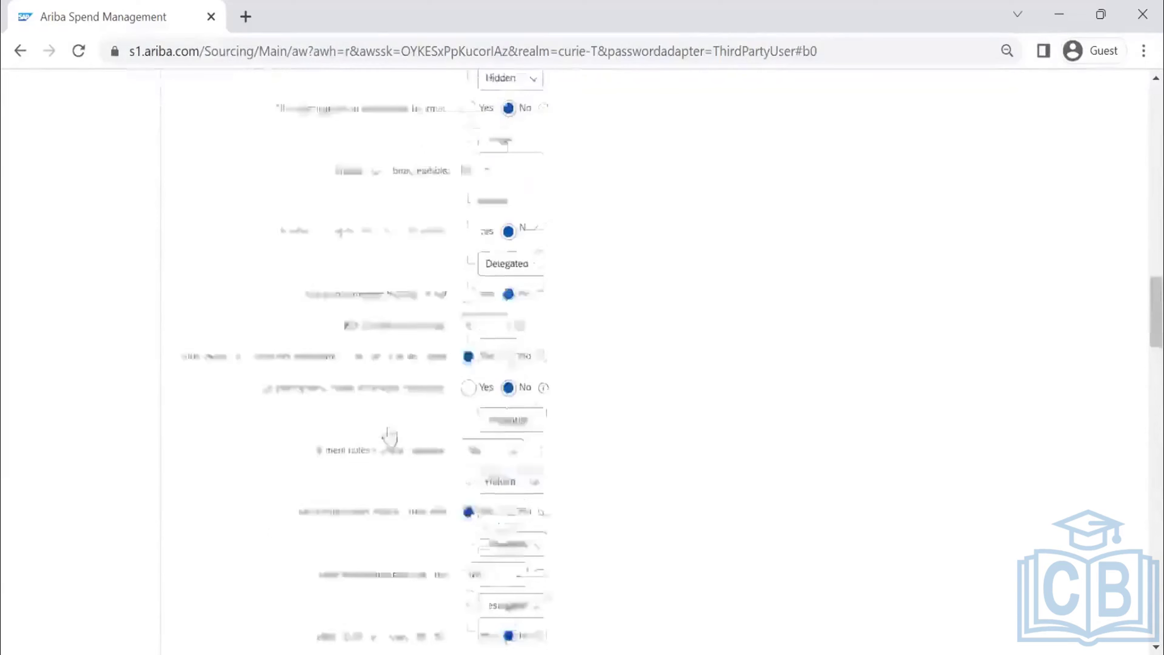
scroll(421, 463, up, 4)
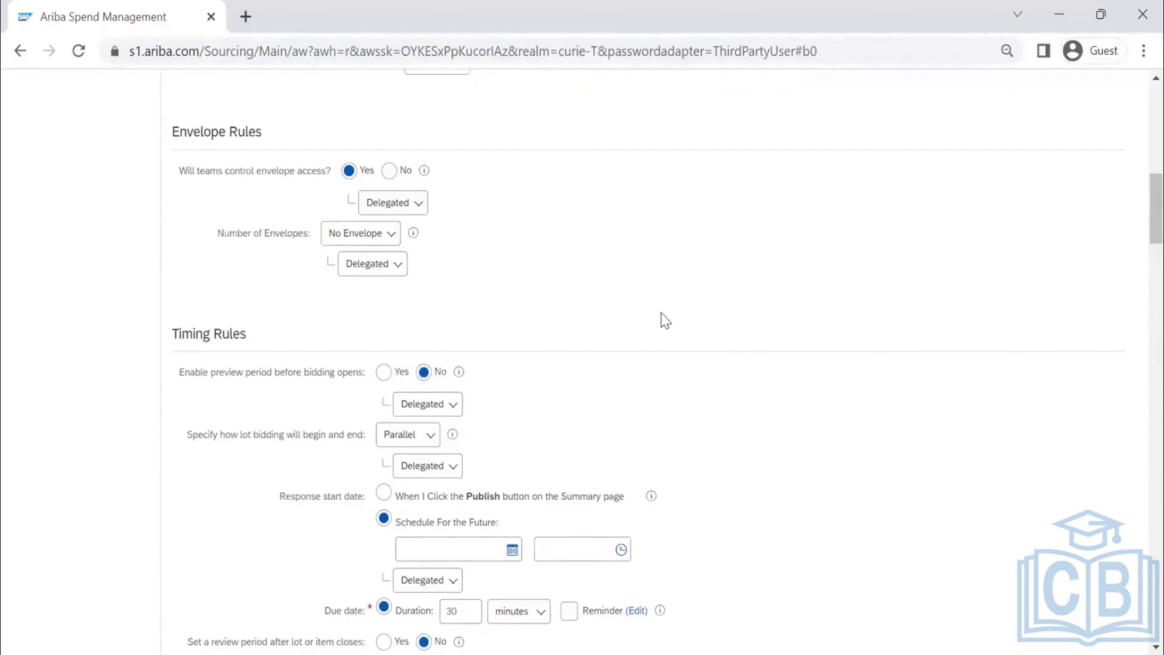
scroll(664, 320, up, 10)
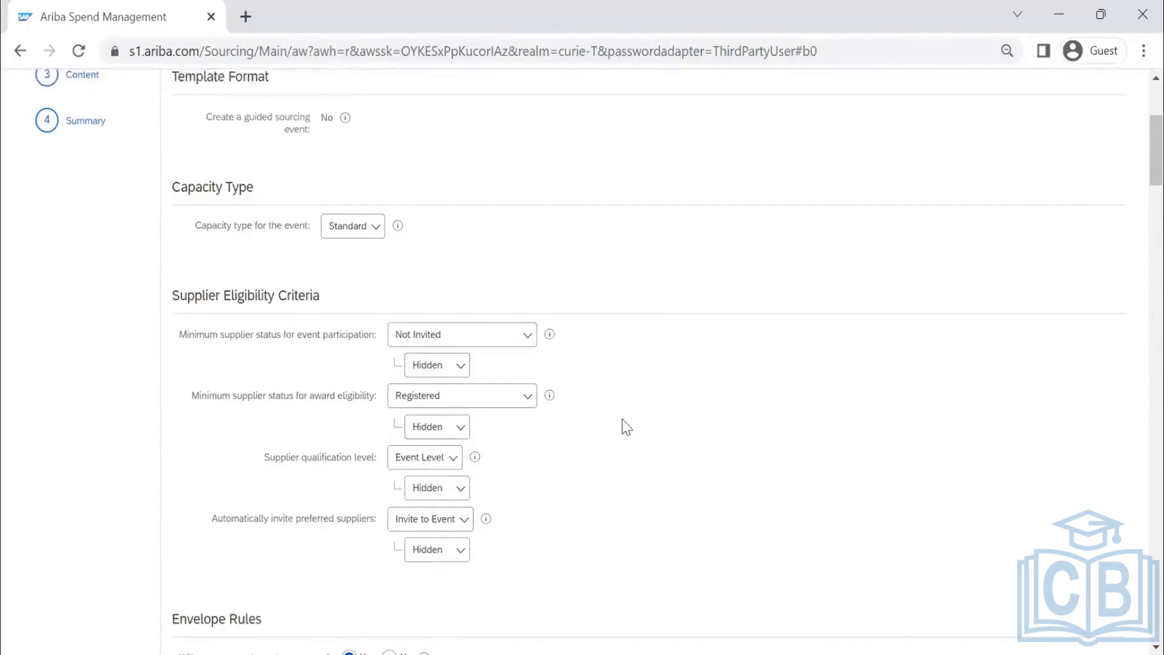
scroll(507, 462, up, 5)
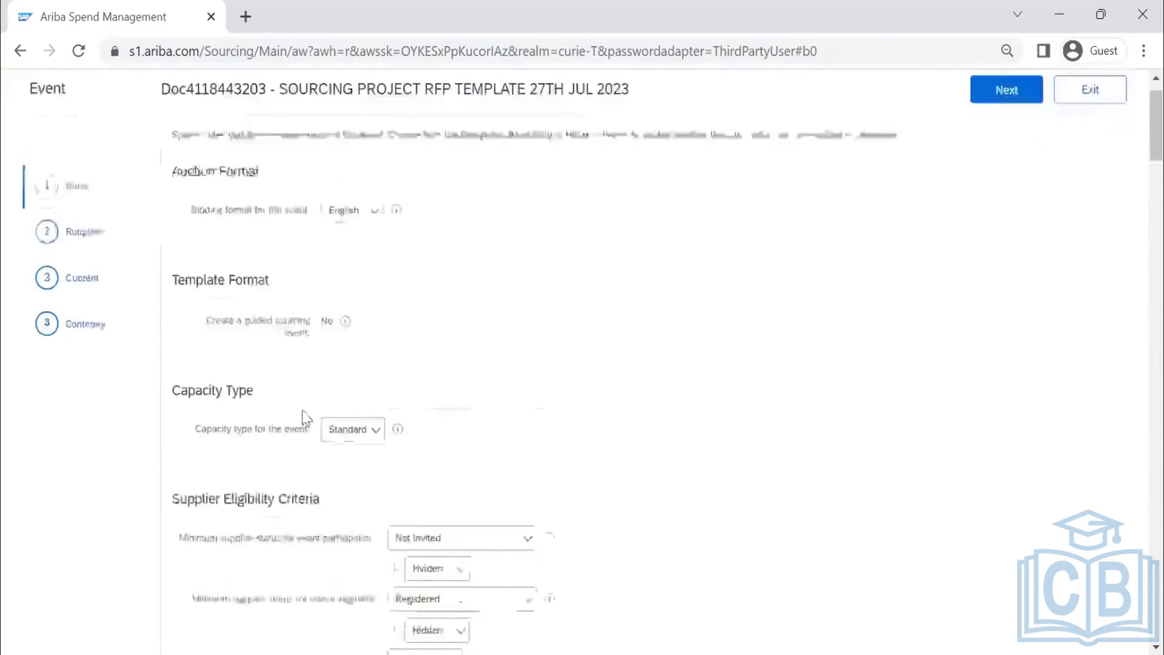
scroll(578, 503, down, 4)
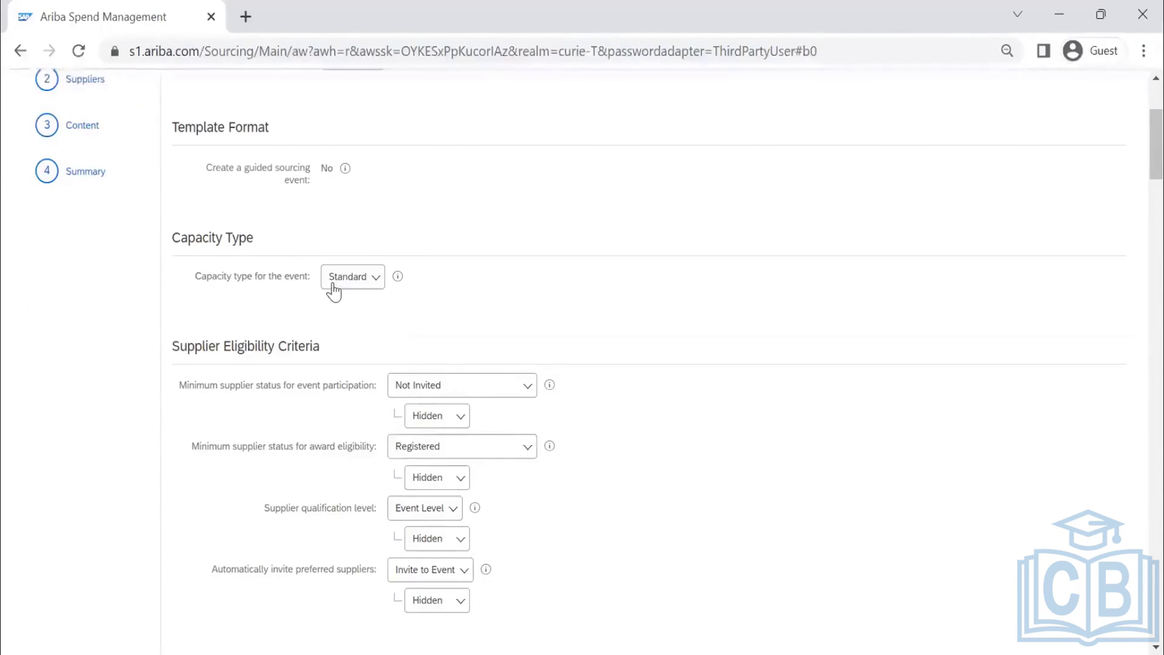
click(353, 283)
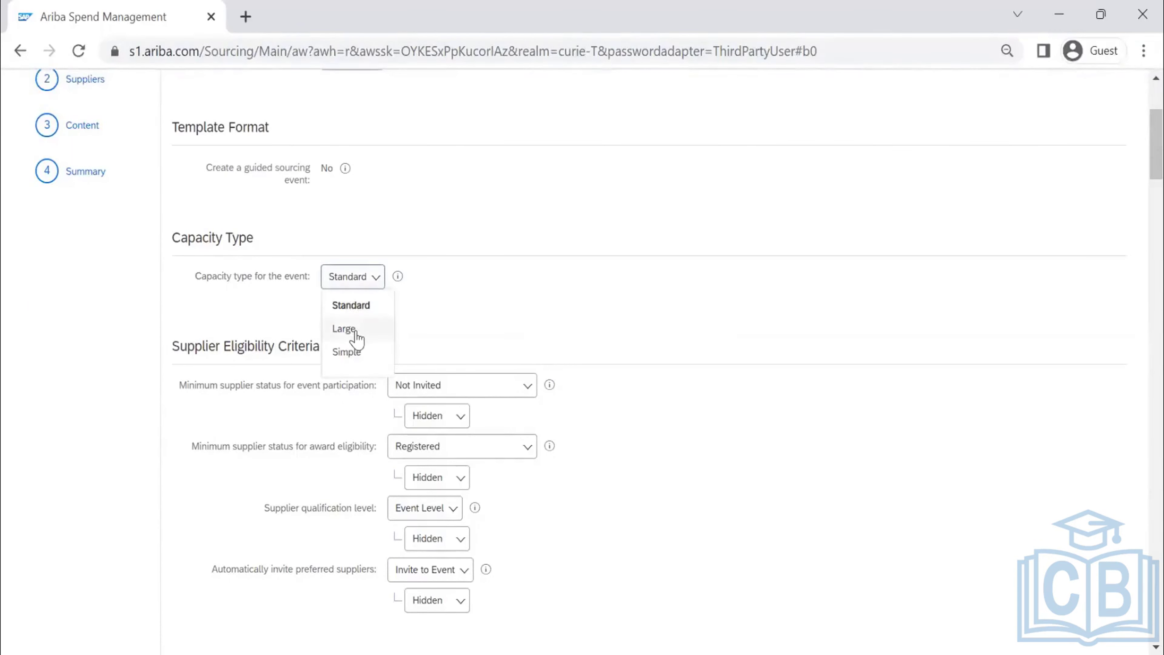
click(357, 310)
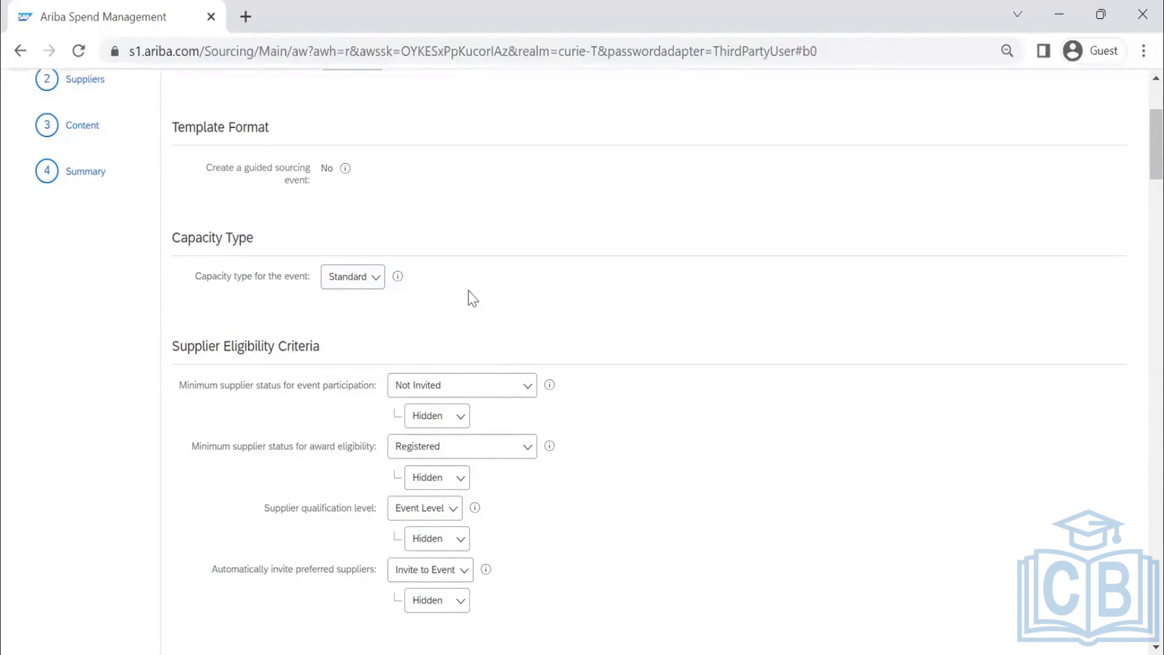
click(346, 290)
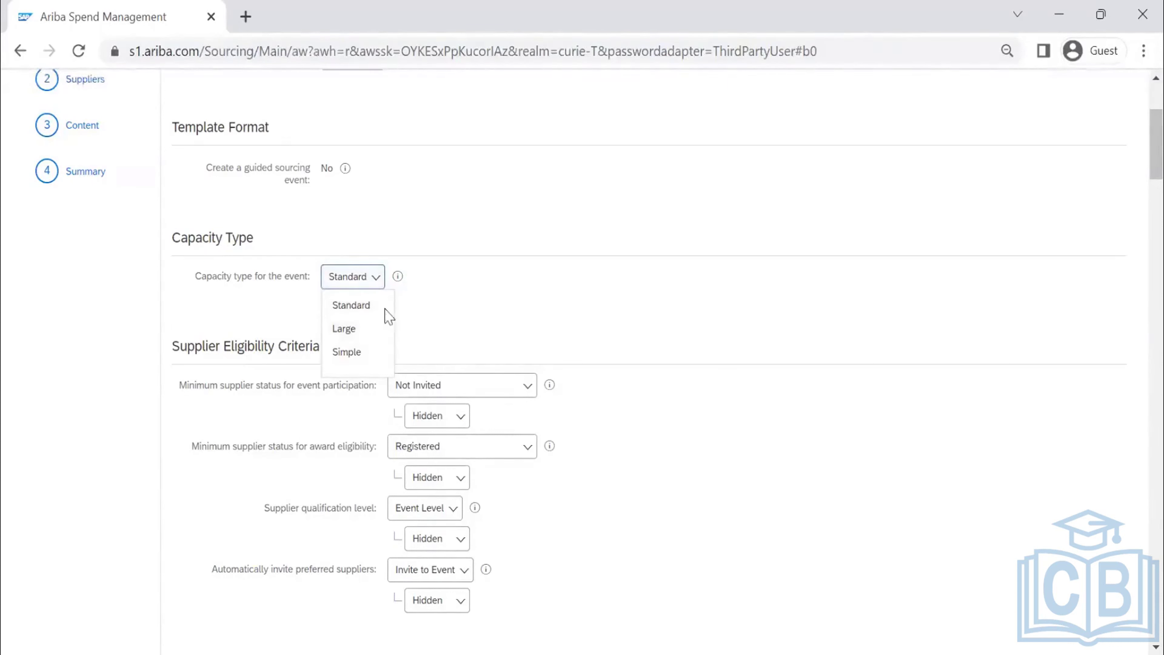
click(356, 286)
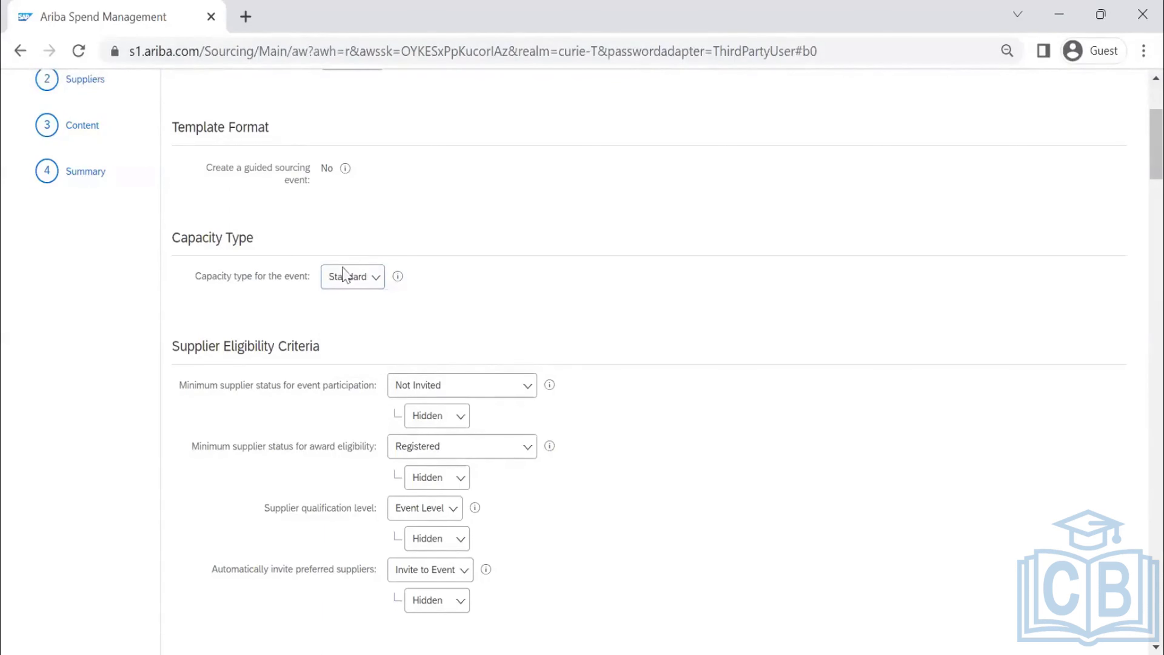
scroll(355, 195, down, 1)
scroll(355, 195, down, 2)
click(354, 181)
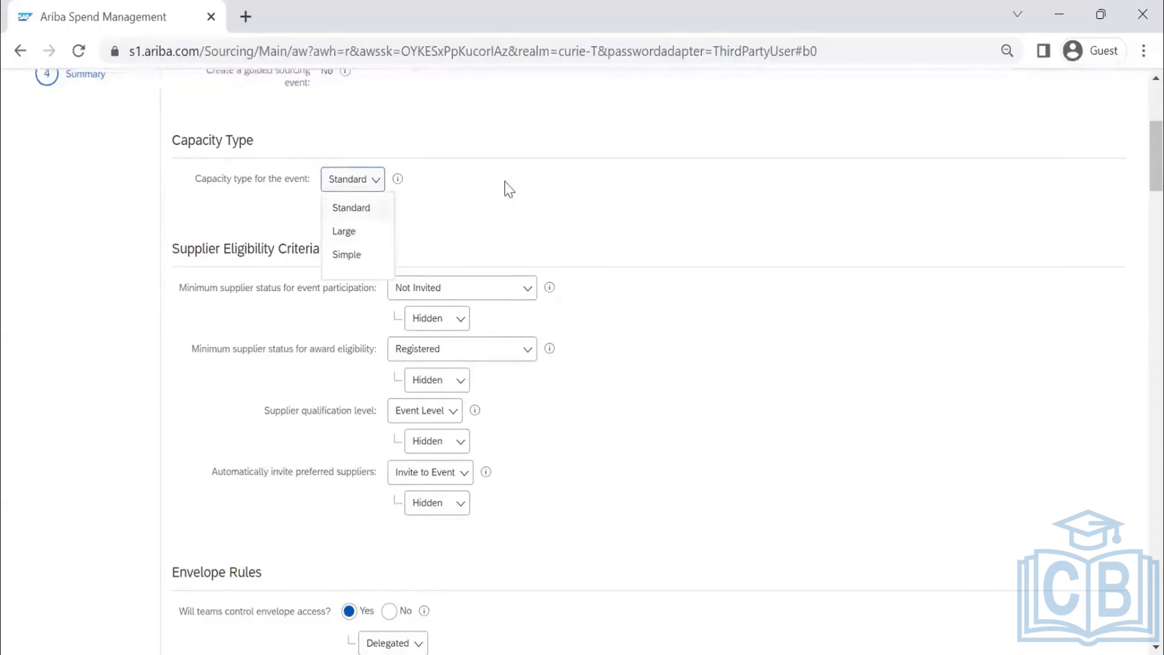
click(376, 181)
click(583, 191)
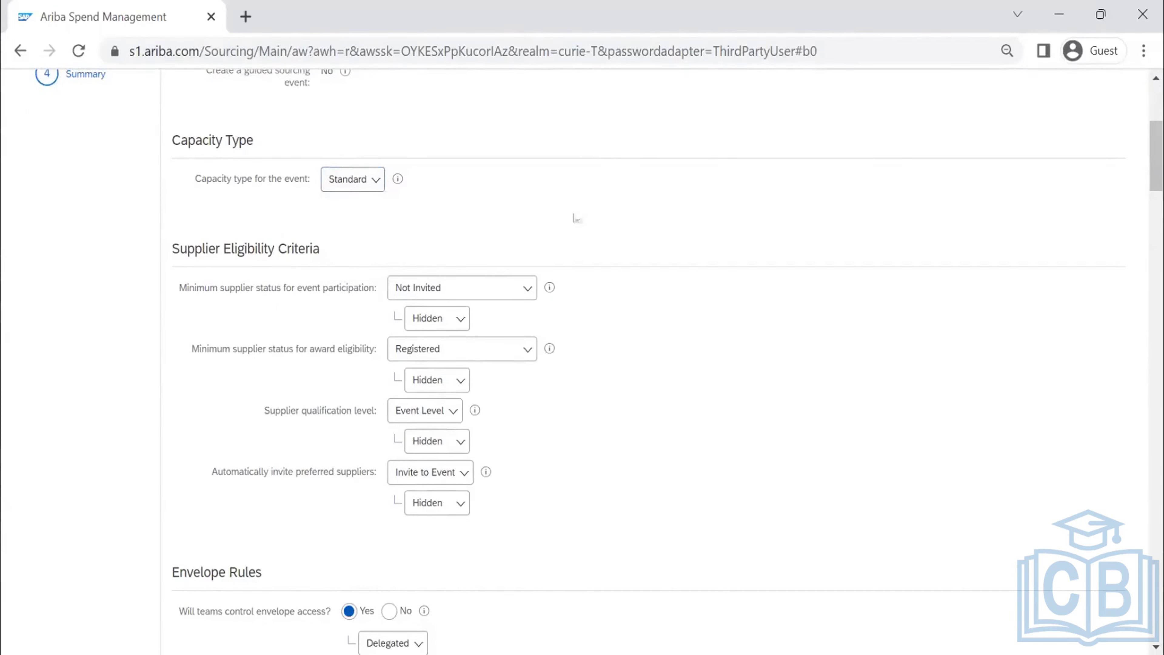
Review the remaining rules, then advance from Rules to the Suppliers step
scroll(575, 218, down, 10)
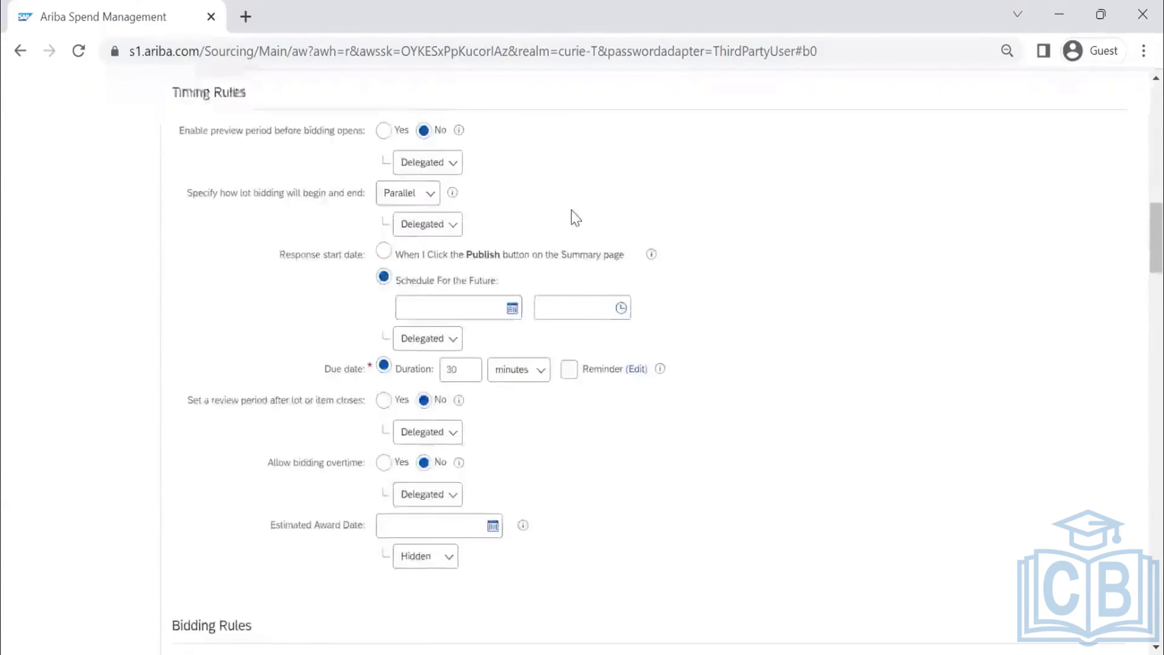
scroll(575, 218, down, 20)
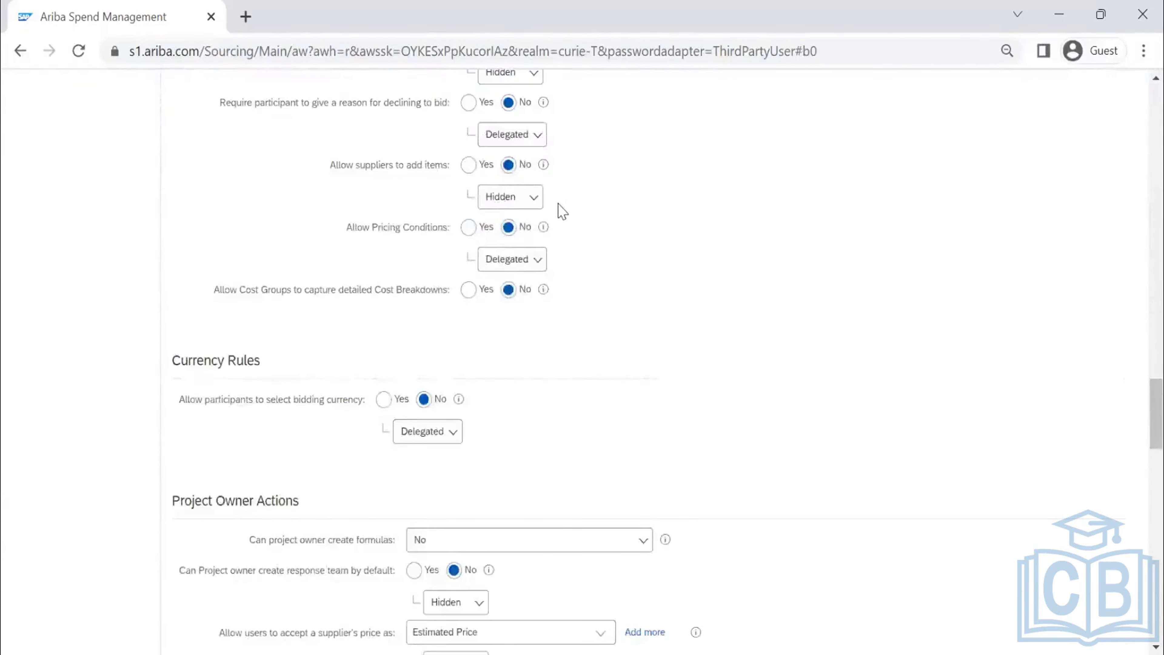
scroll(563, 212, down, 20)
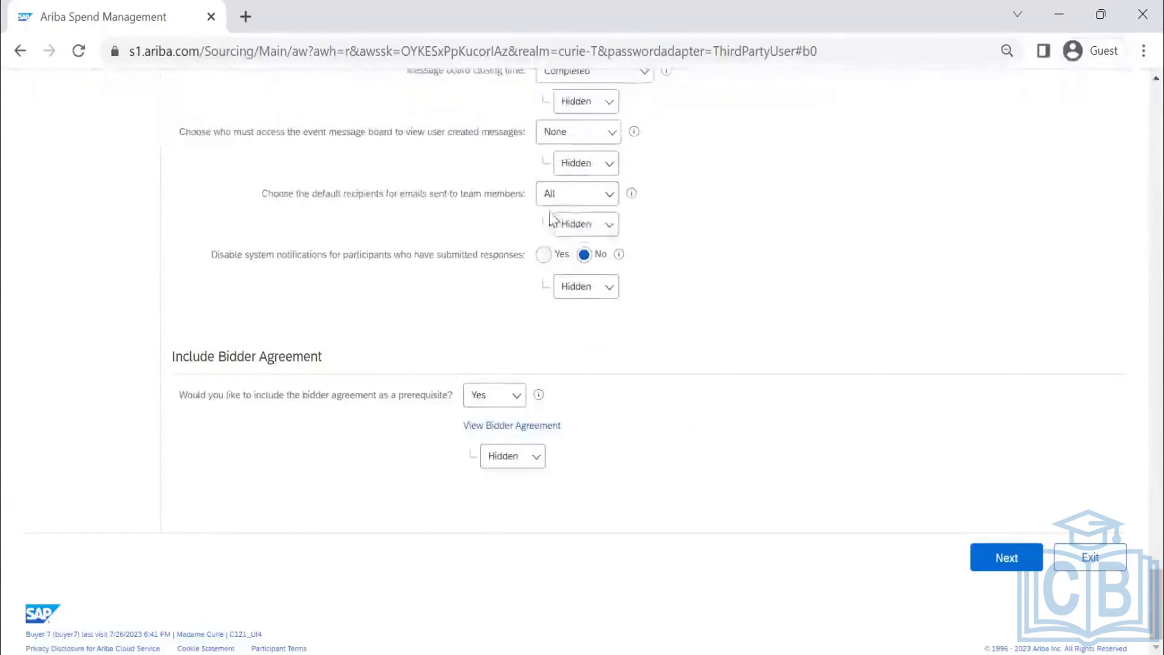
scroll(549, 216, up, 20)
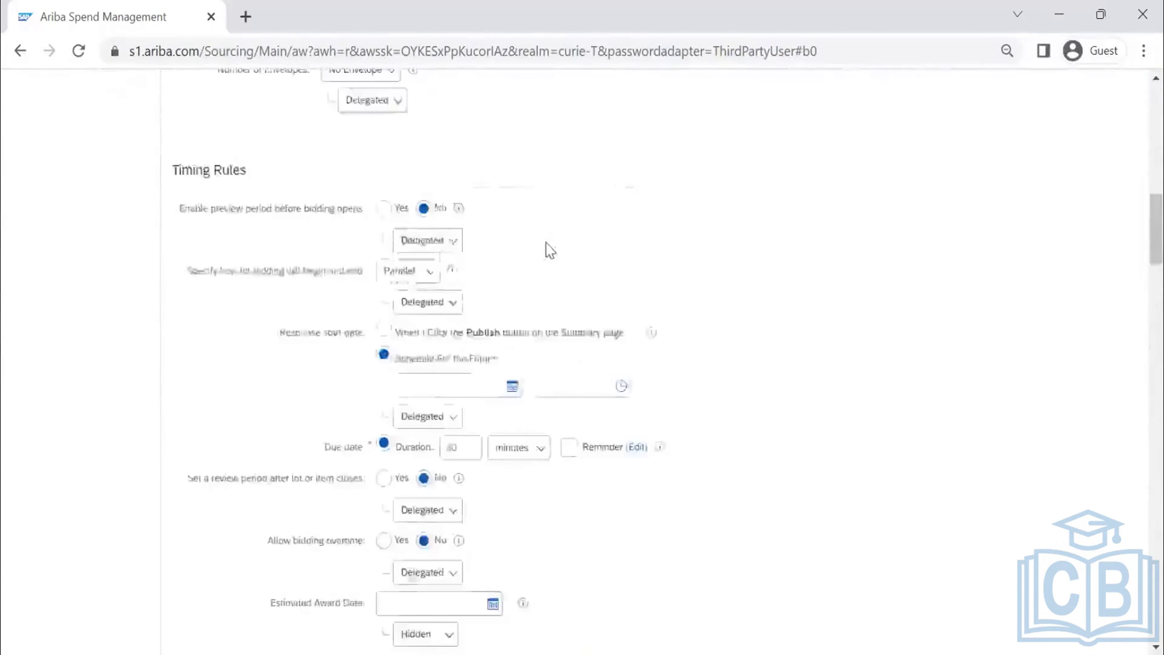
scroll(550, 250, up, 15)
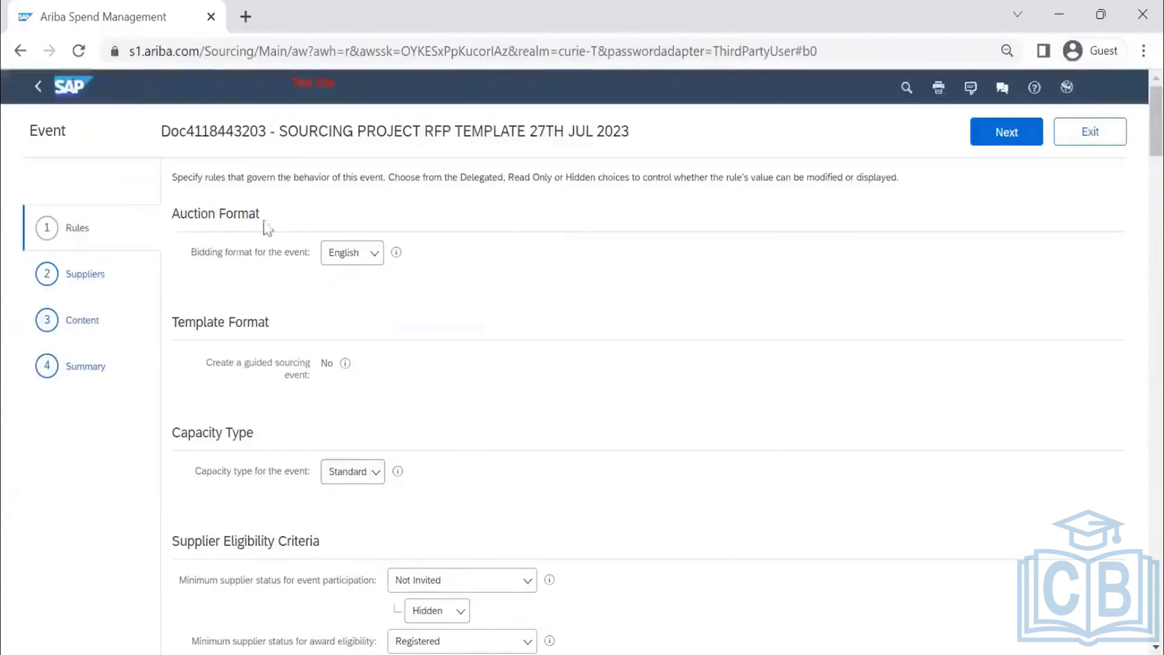
click(1024, 145)
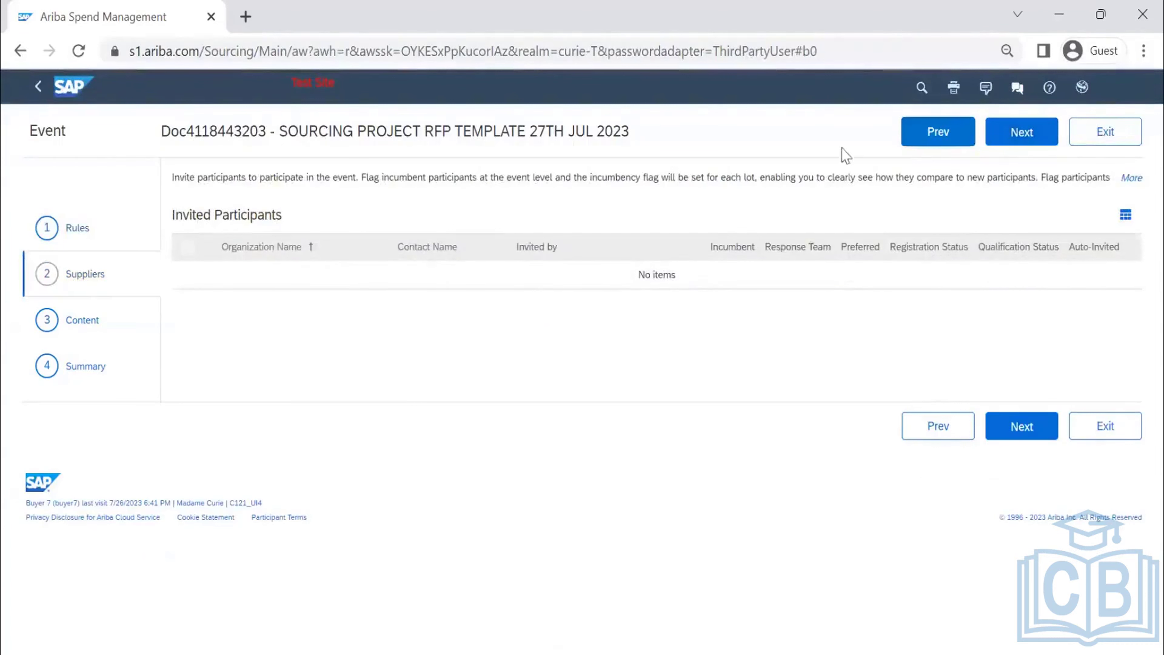
Move on to the Content step and look over the Add content types without adding any
click(1012, 143)
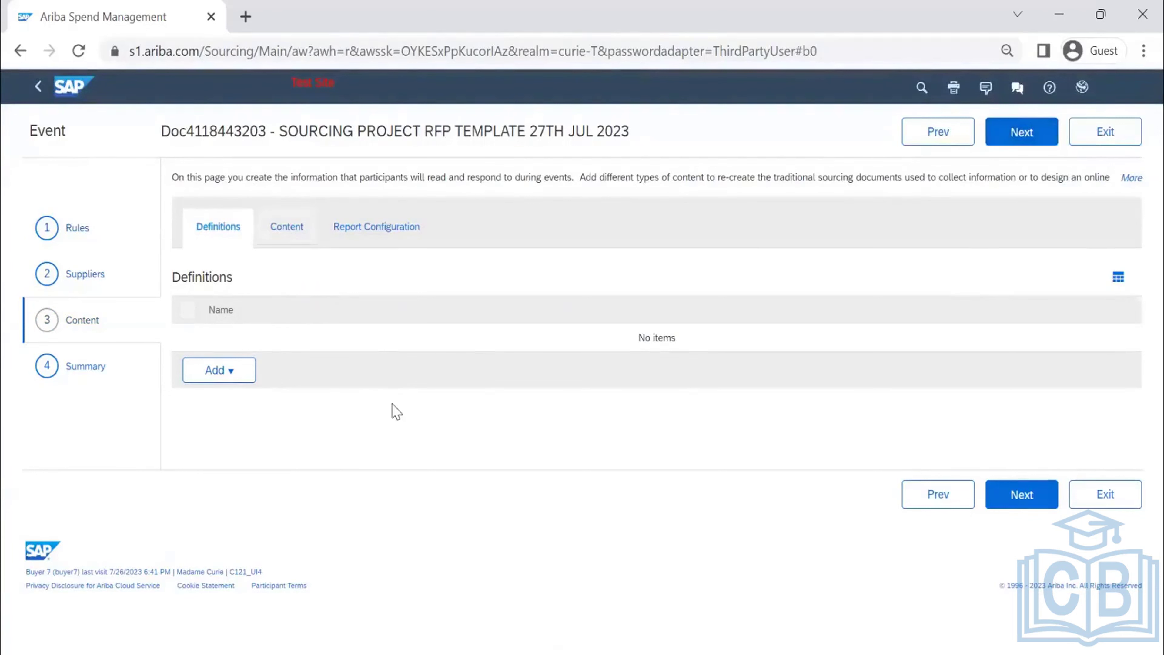
click(225, 388)
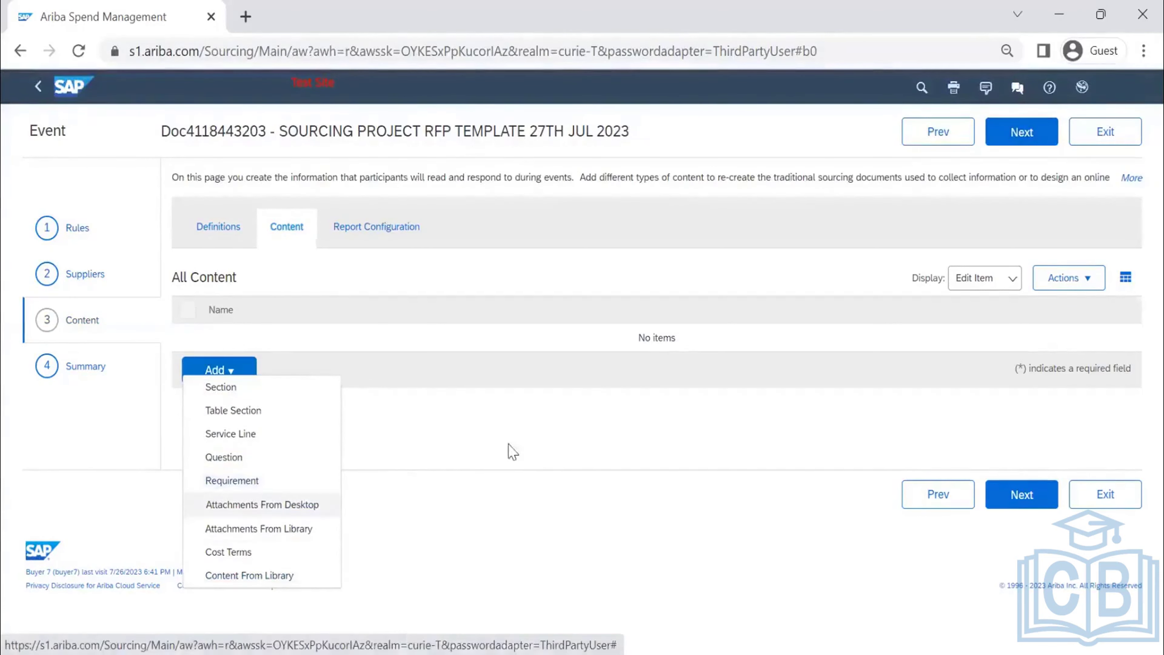
click(454, 445)
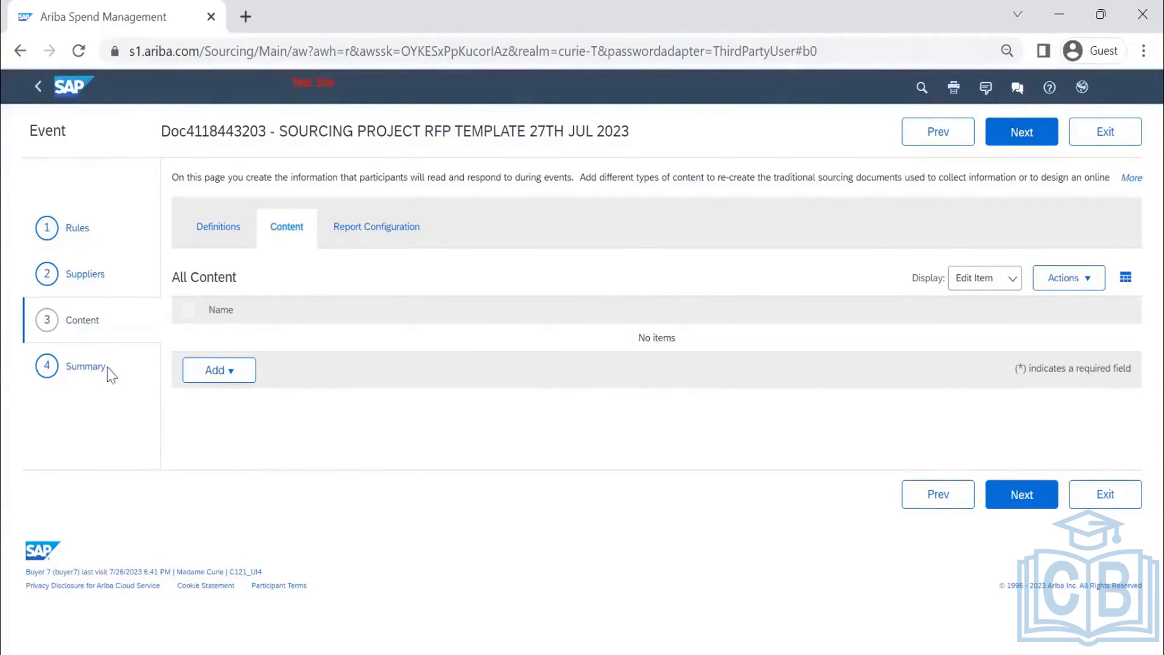
Exit the RFP event, view its details and actions, then return to the sourcing project overview
click(91, 368)
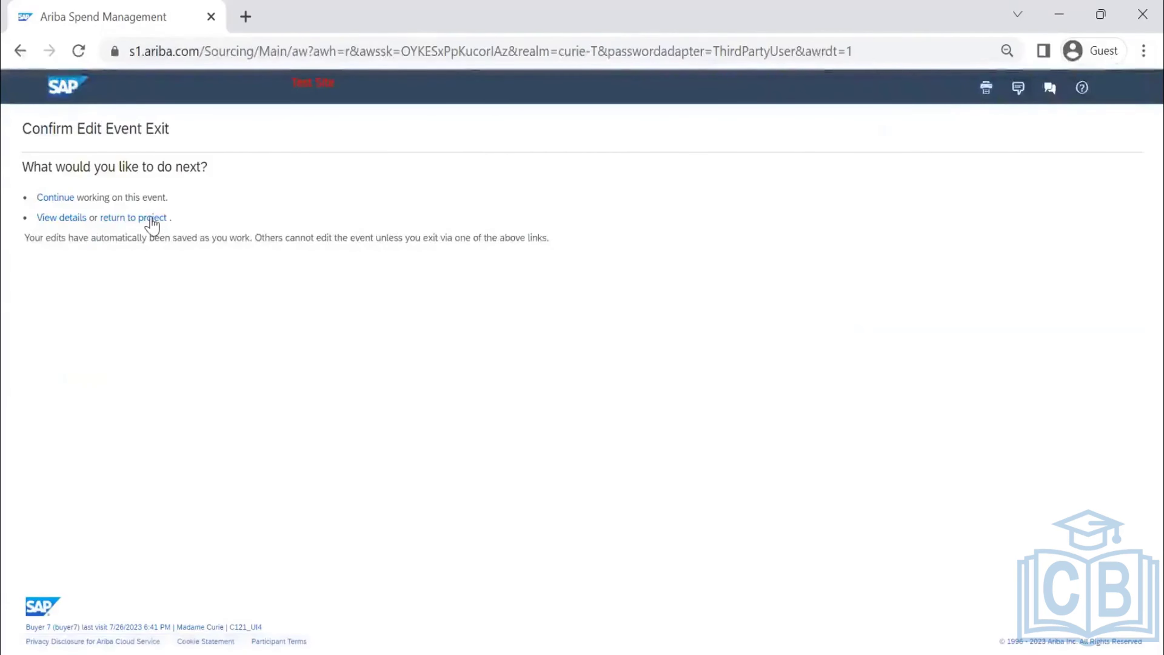
click(68, 218)
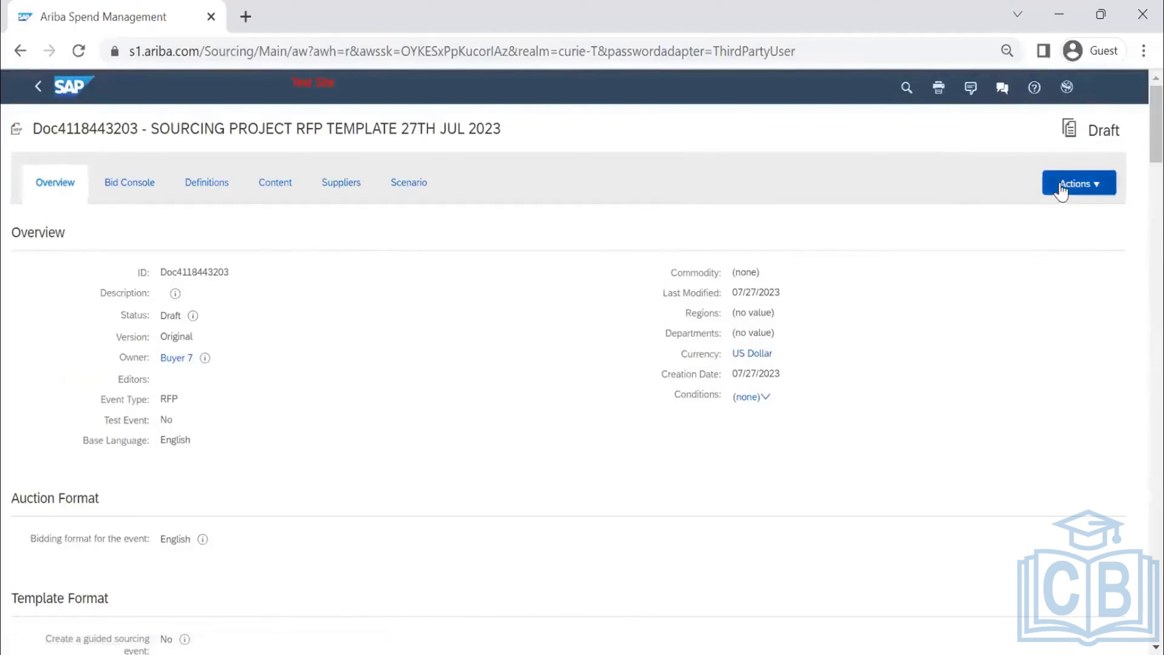
click(1061, 192)
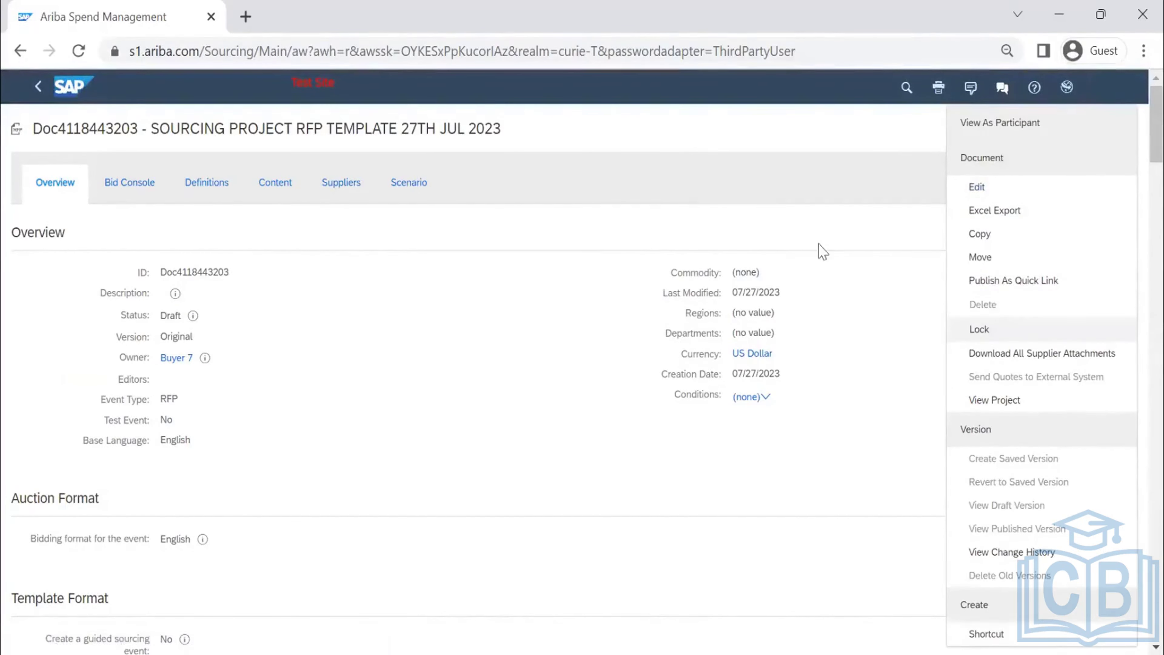
click(40, 87)
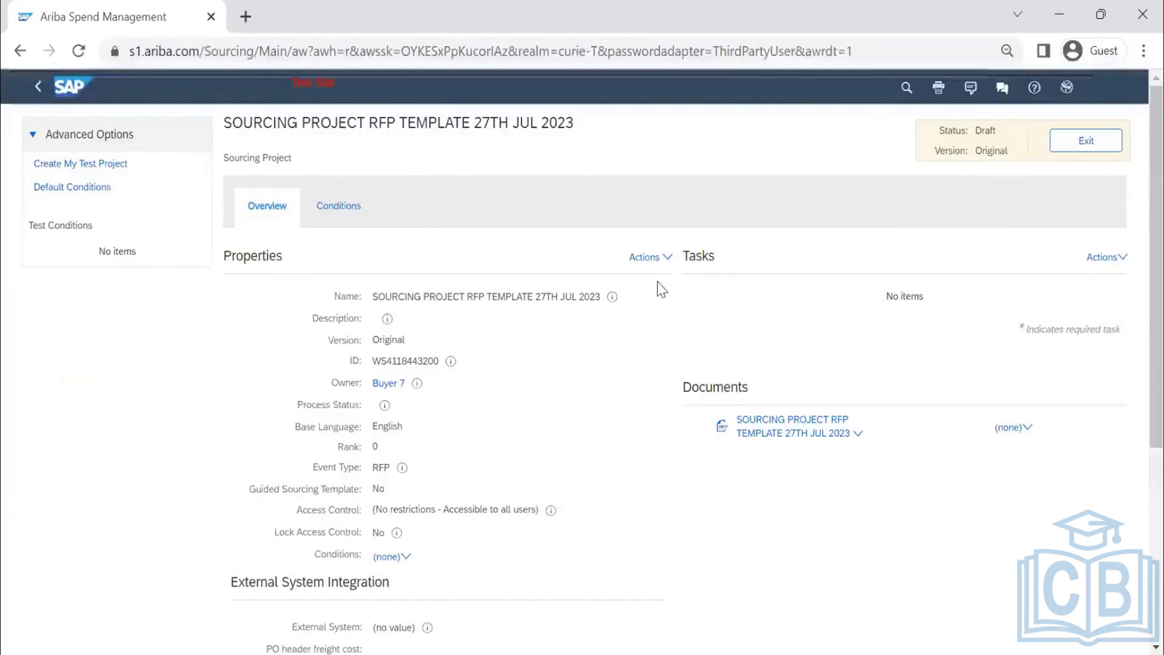
Check the template's Properties Actions menu and confirm its status still reads Draft
click(650, 257)
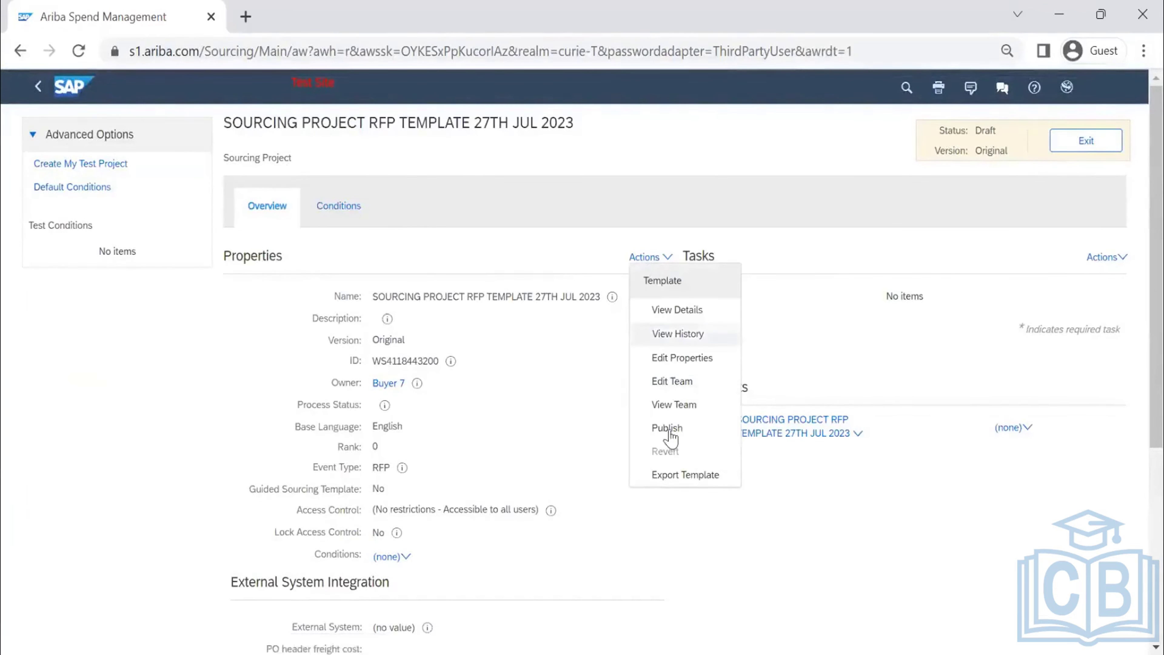
click(576, 383)
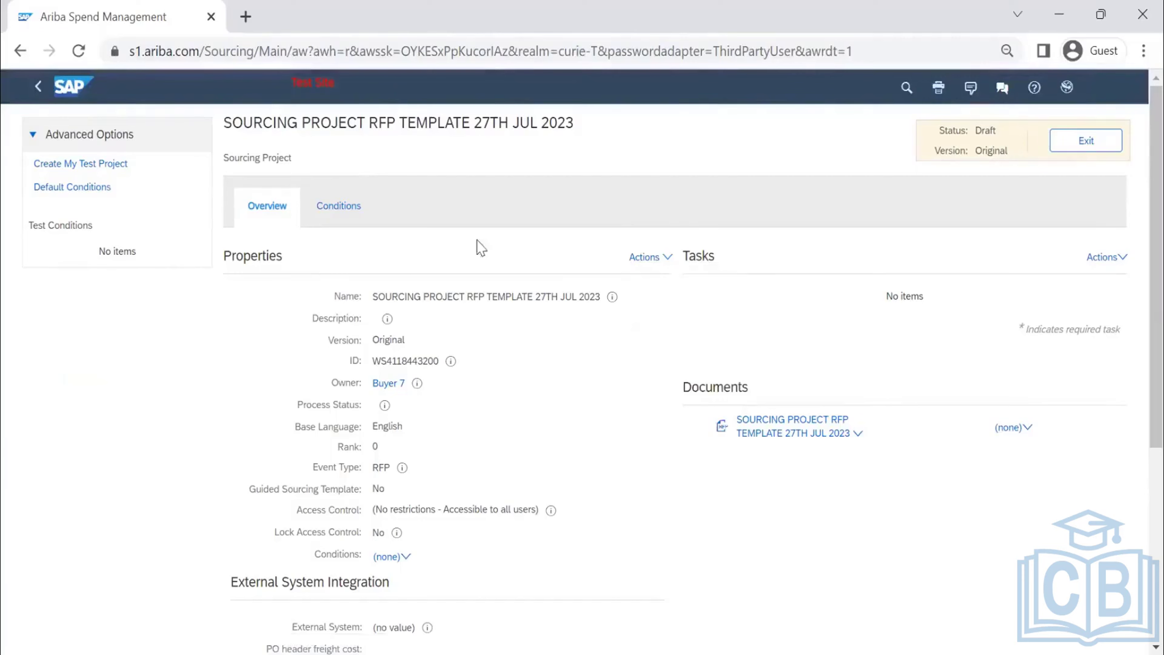
scroll(527, 256, down, 2)
scroll(409, 209, up, 2)
scroll(576, 235, down, 6)
scroll(545, 265, up, 6)
drag(943, 130, 993, 131)
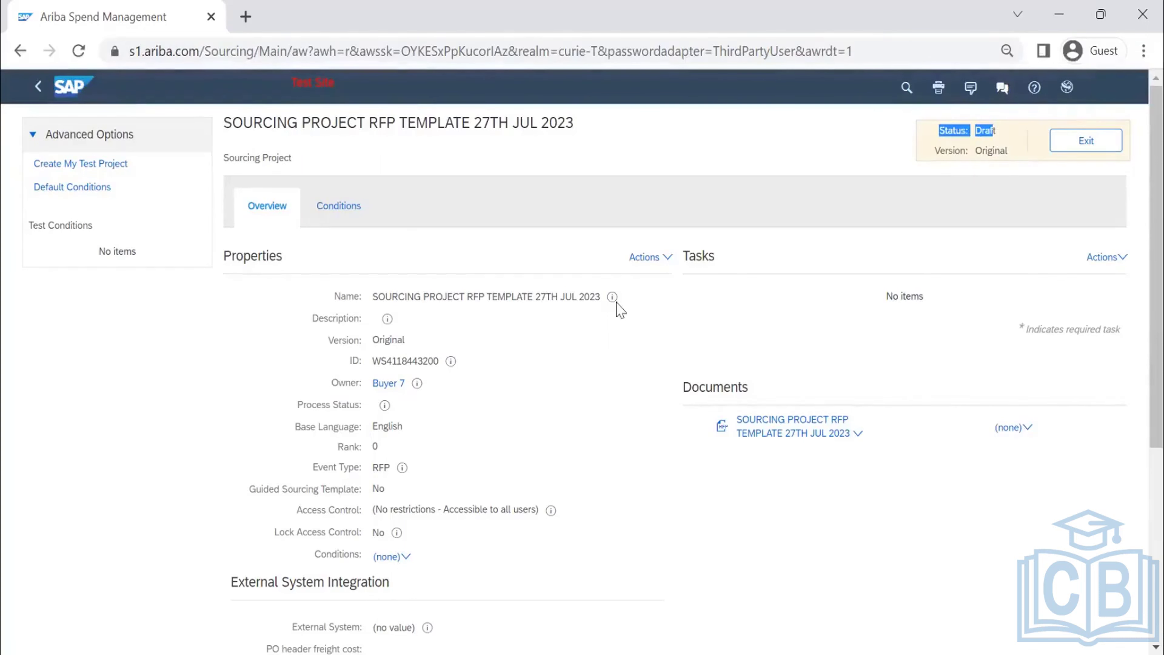
click(648, 257)
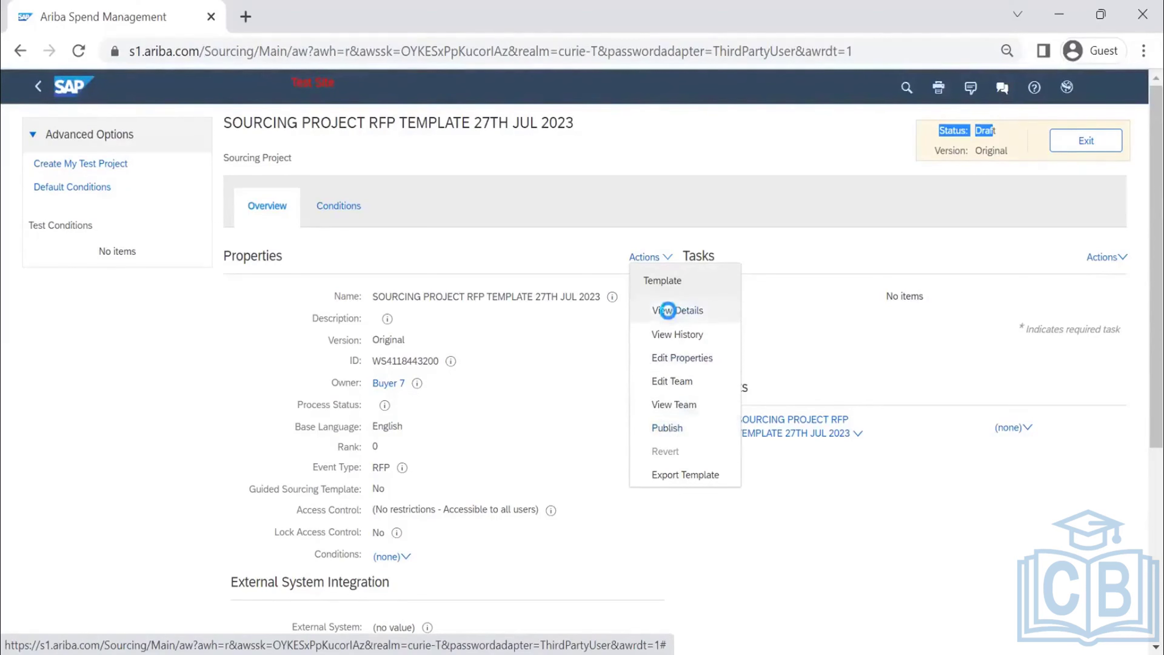
click(666, 312)
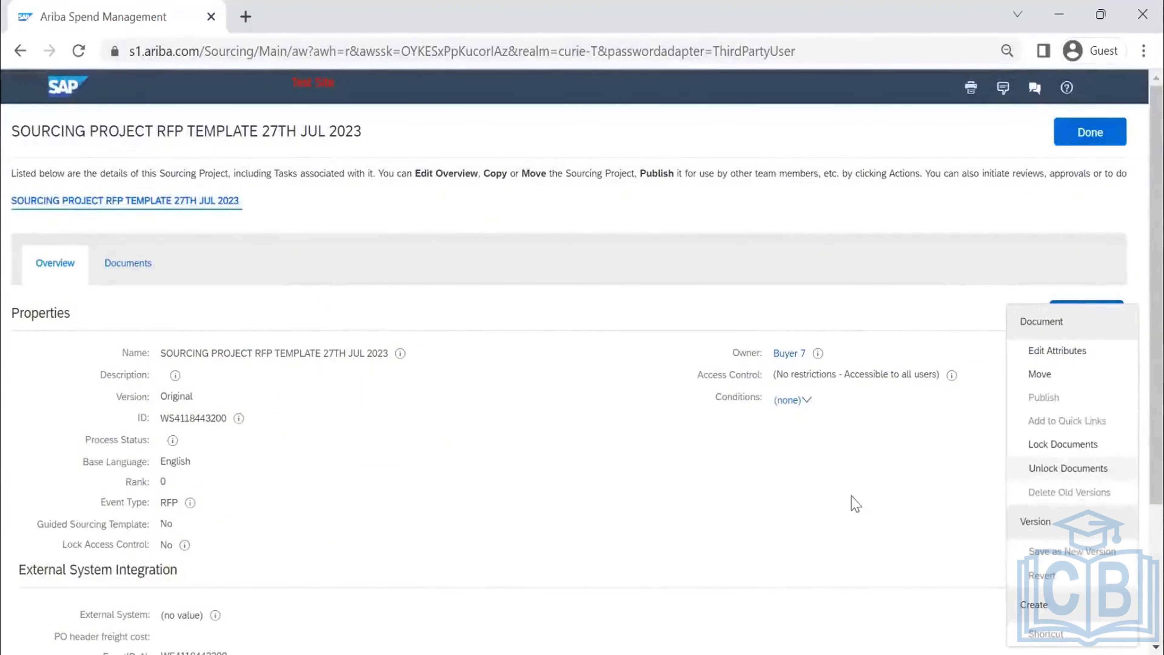
click(299, 309)
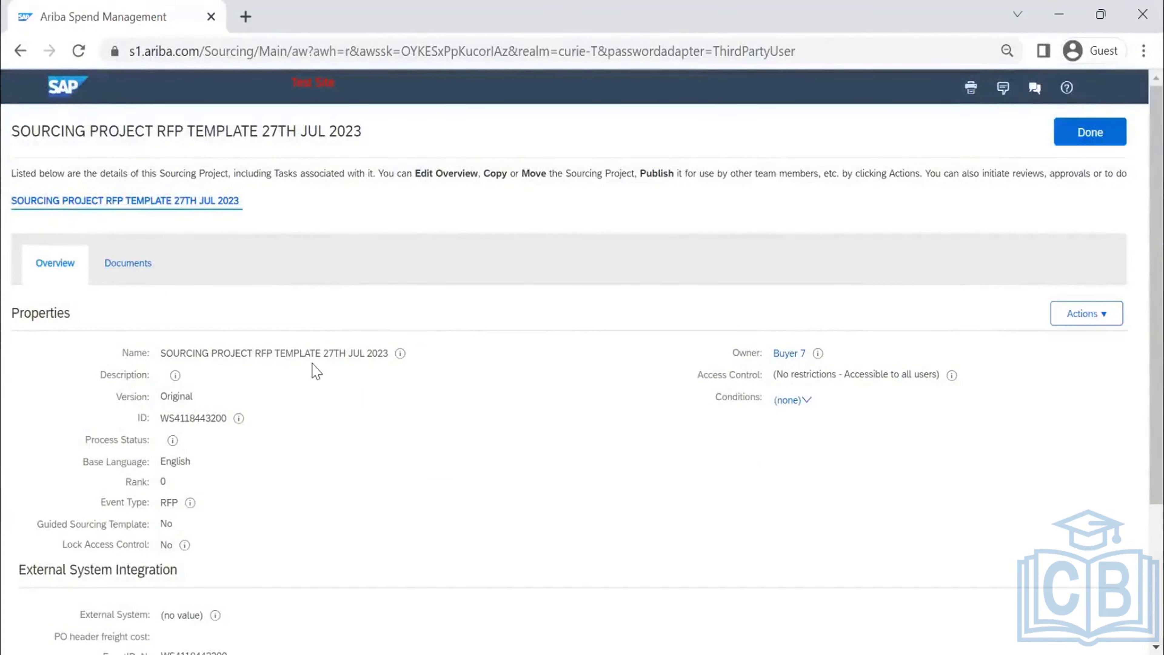
scroll(1096, 143, down, 4)
scroll(1083, 133, up, 4)
click(1089, 132)
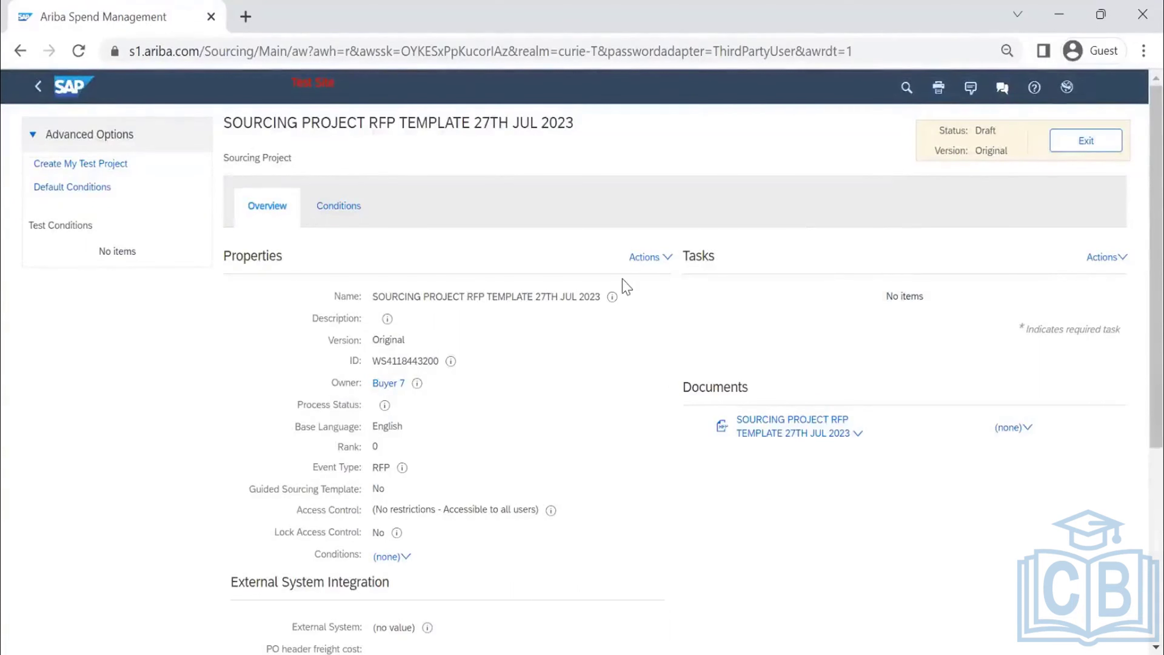
click(650, 263)
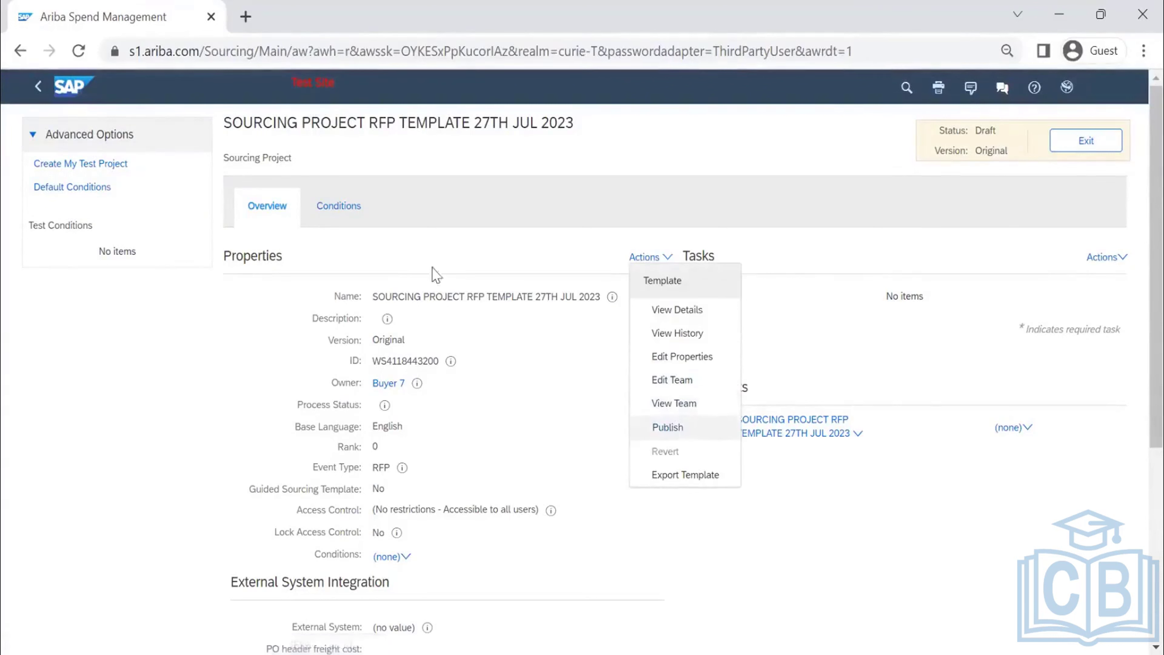
click(1085, 145)
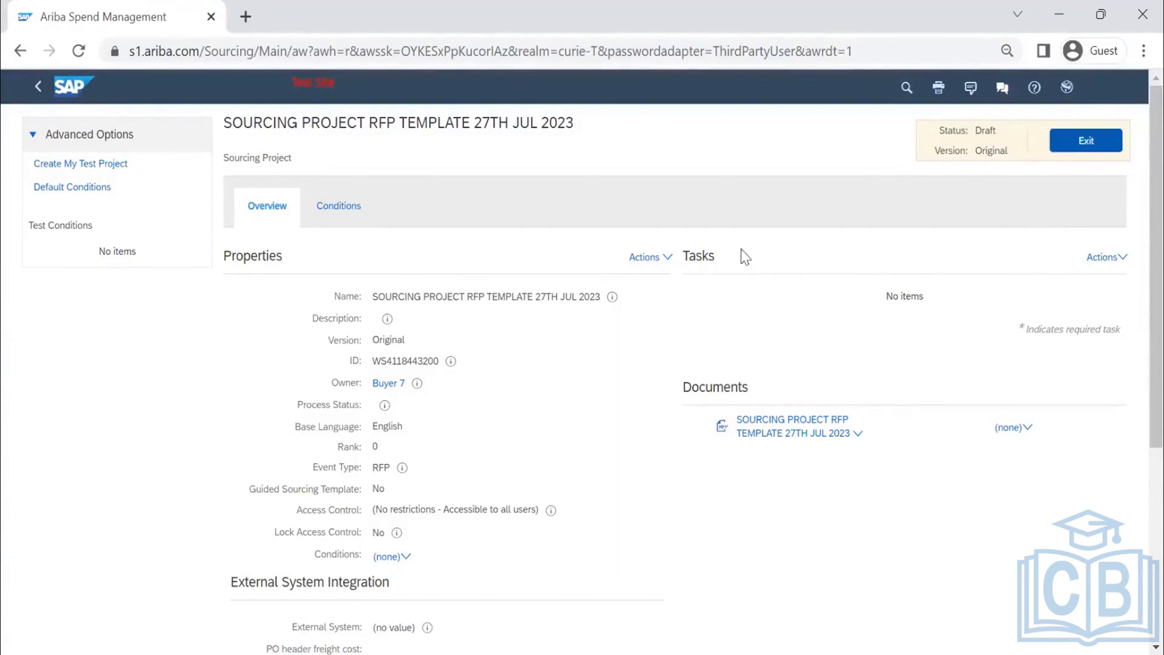
click(652, 261)
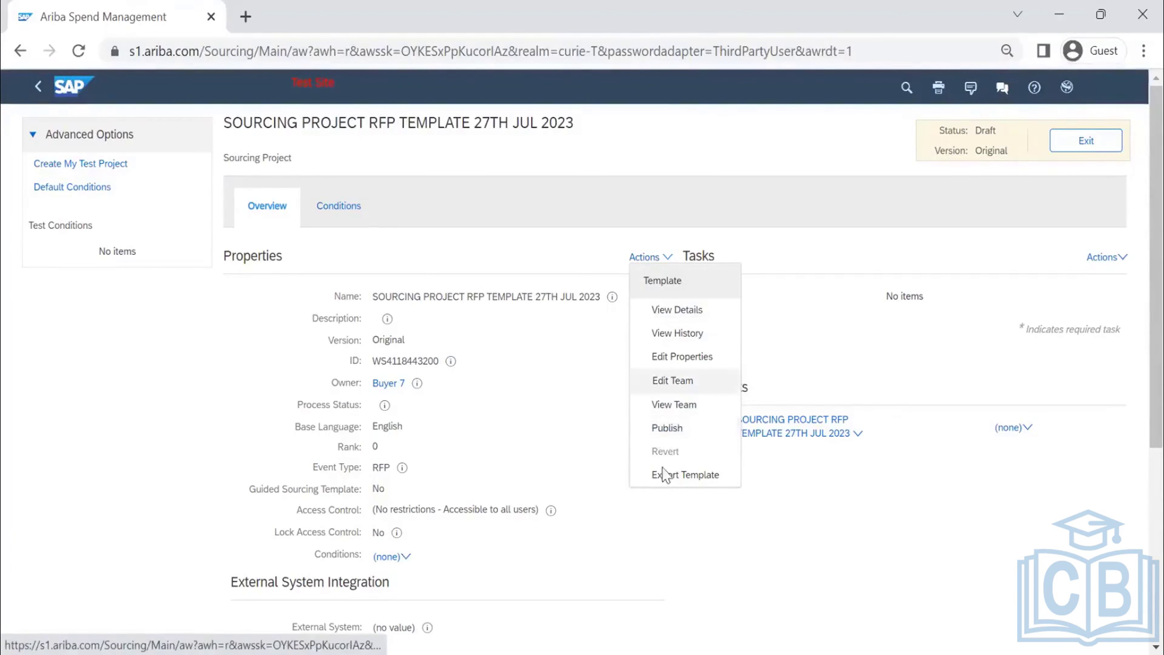
click(534, 433)
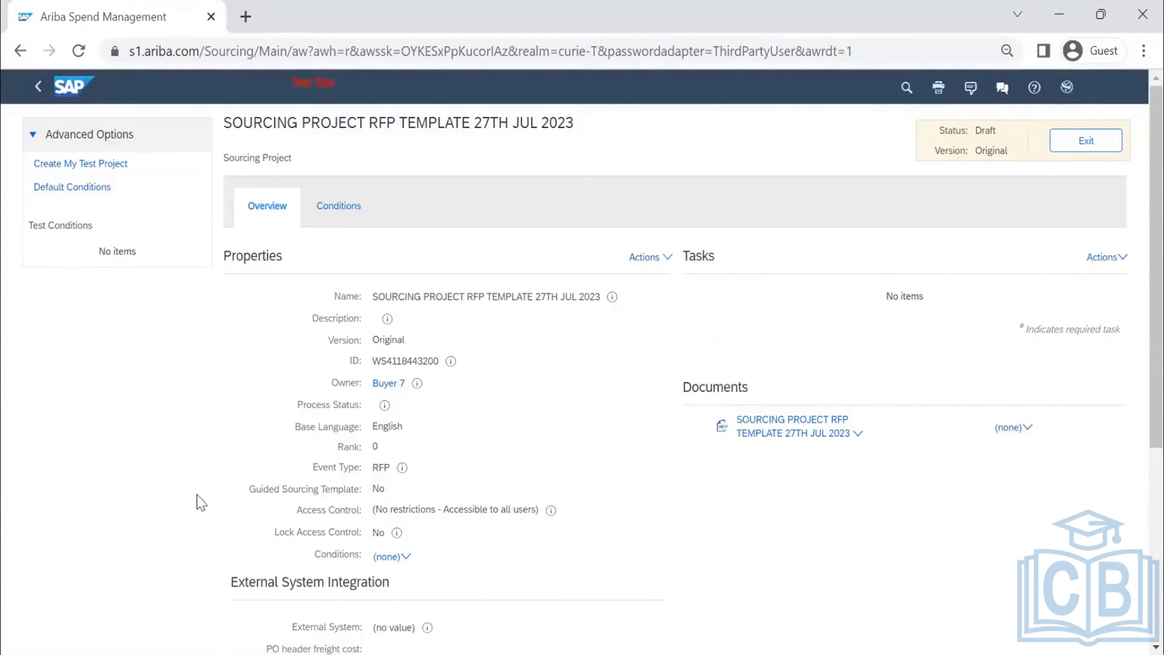
scroll(201, 486, down, 5)
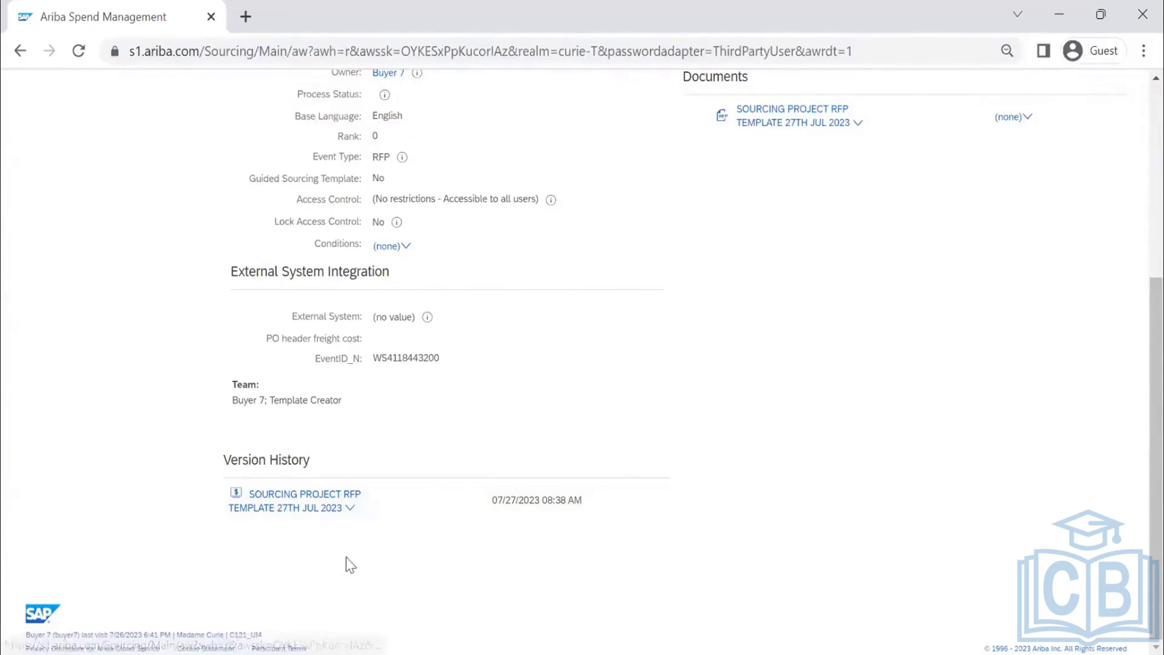
click(350, 509)
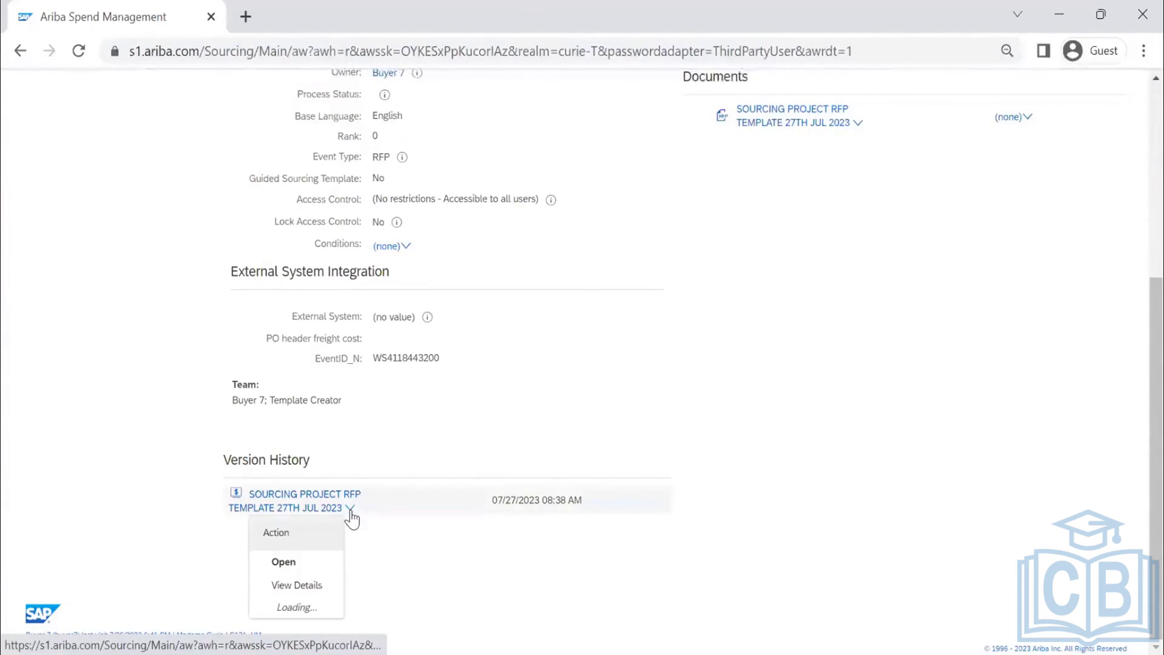
click(298, 625)
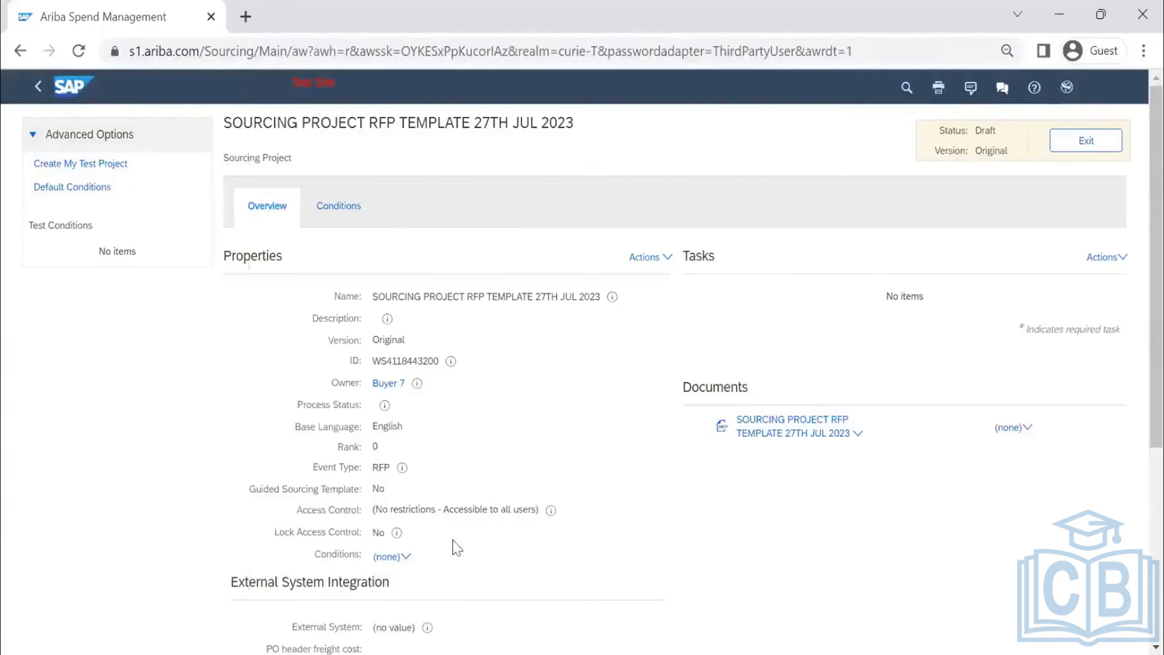
scroll(352, 508, down, 2)
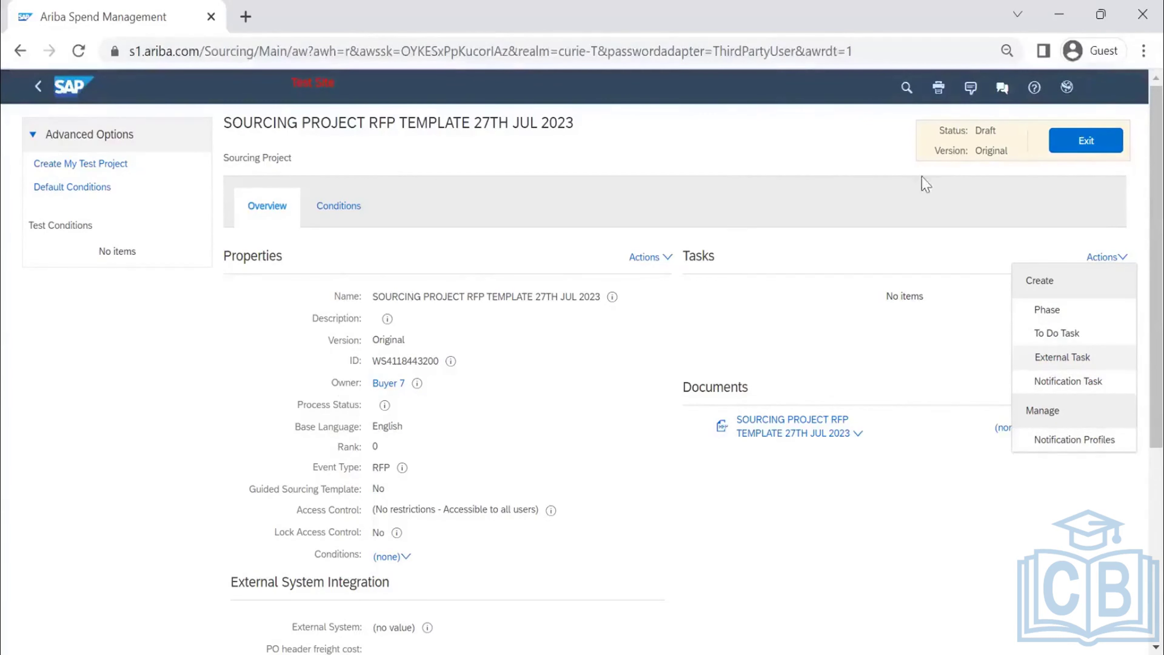
Exit 'SOURCING PROJECT RFP TEMPLATE 27TH JUL 2023', leaving it in Draft, version Original
click(1087, 146)
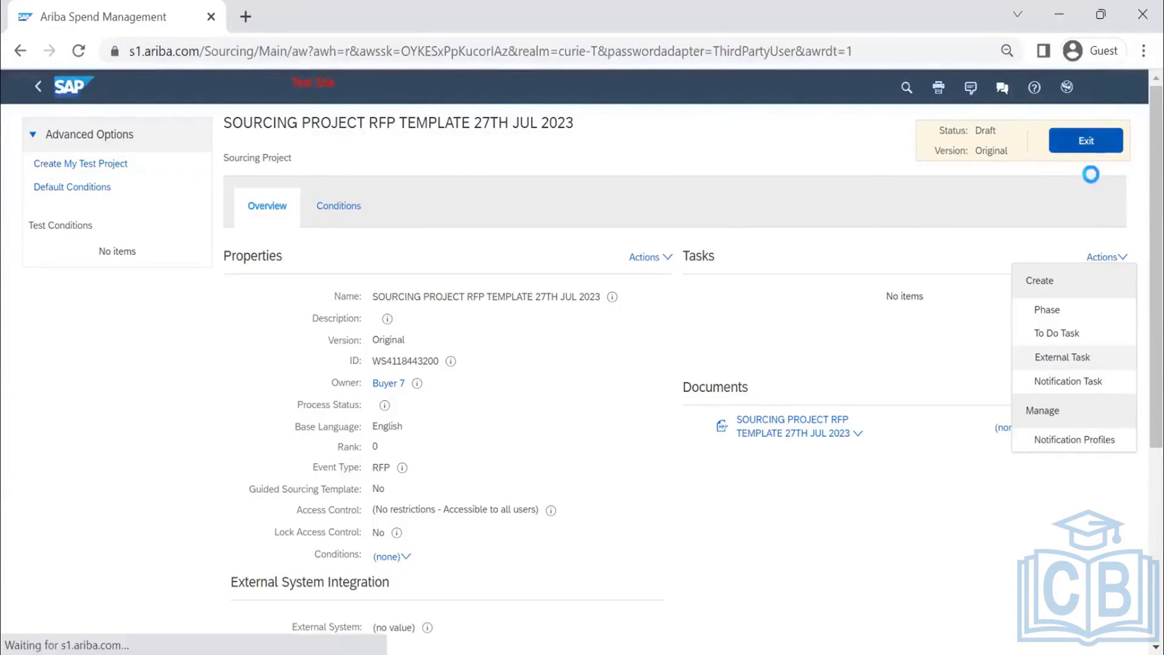